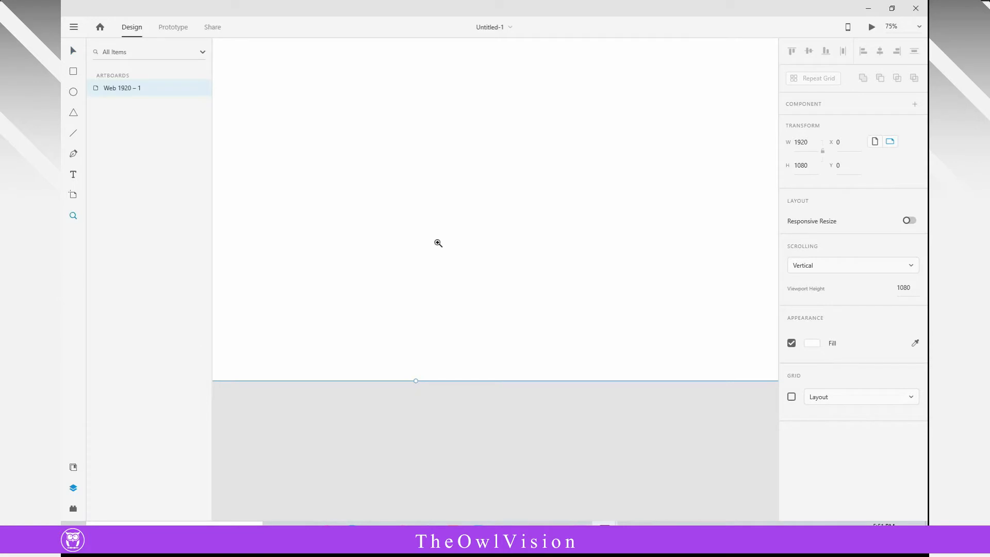
- Draw a rectangle covering the whole artboard, fitted to its 1920 width, and remove the rectangle's border
drag(404, 243, 440, 290)
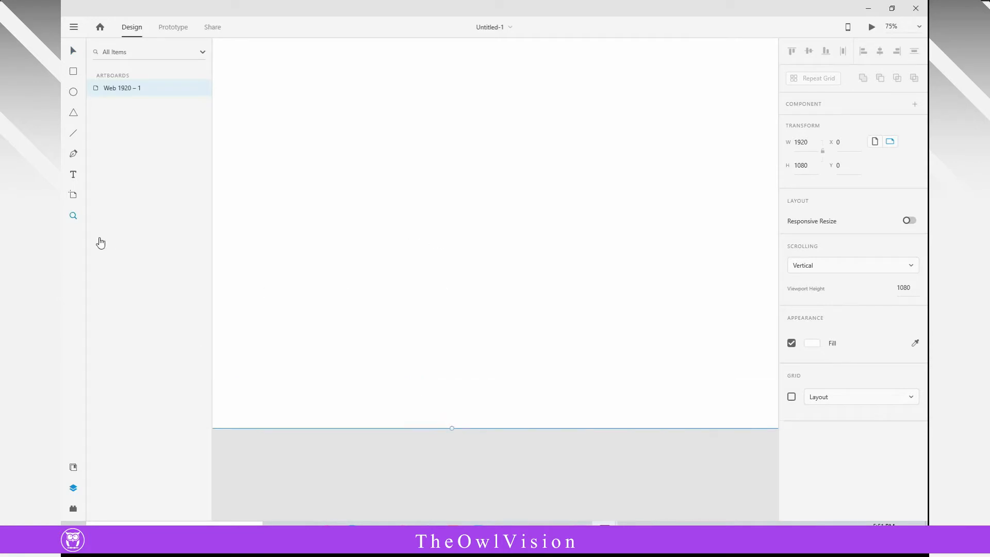
alt+click(530, 270)
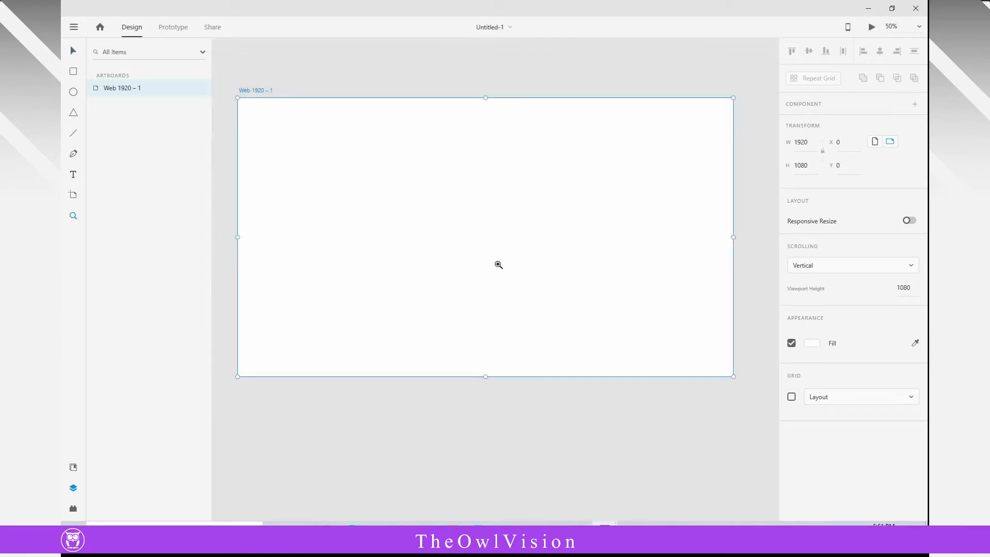
click(71, 53)
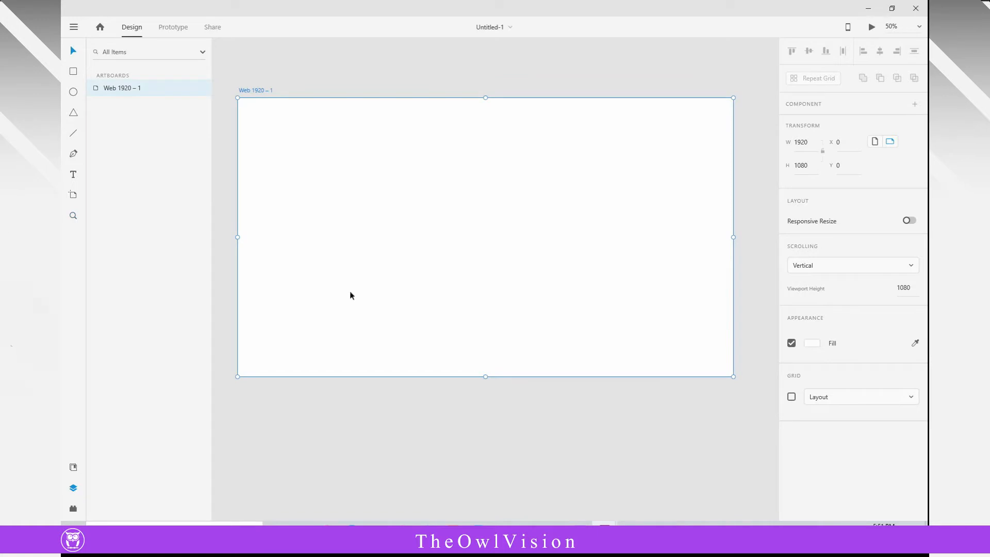
click(72, 72)
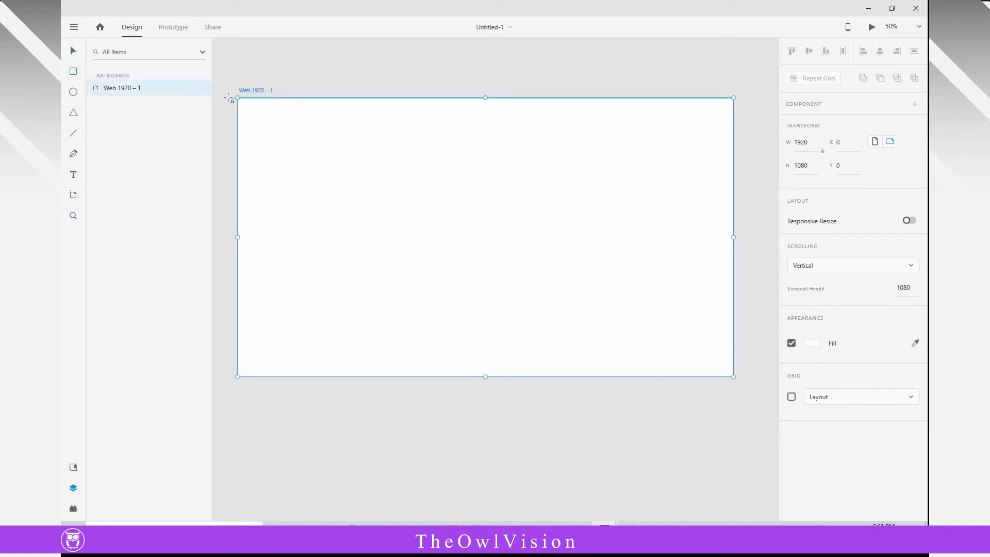
drag(229, 97, 722, 376)
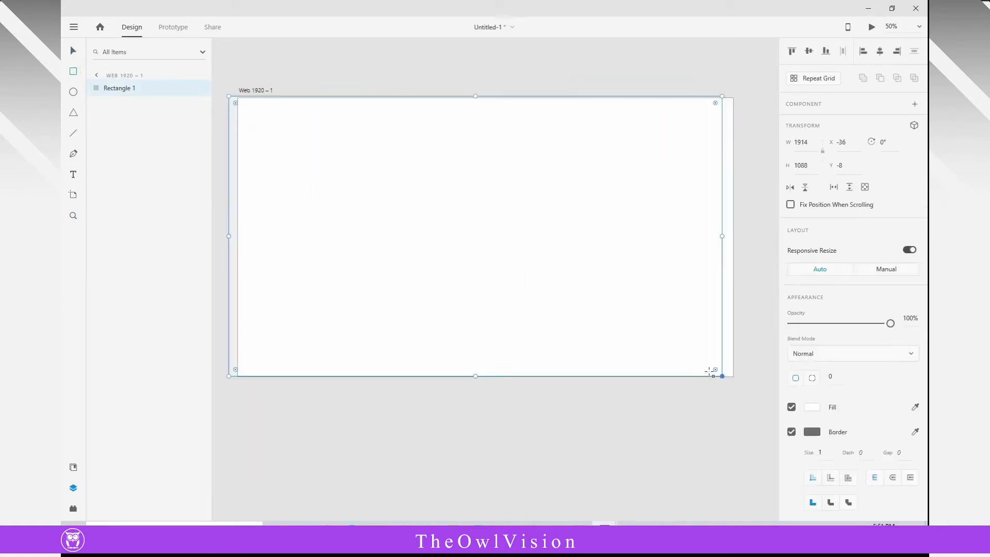
click(68, 52)
drag(351, 200, 358, 200)
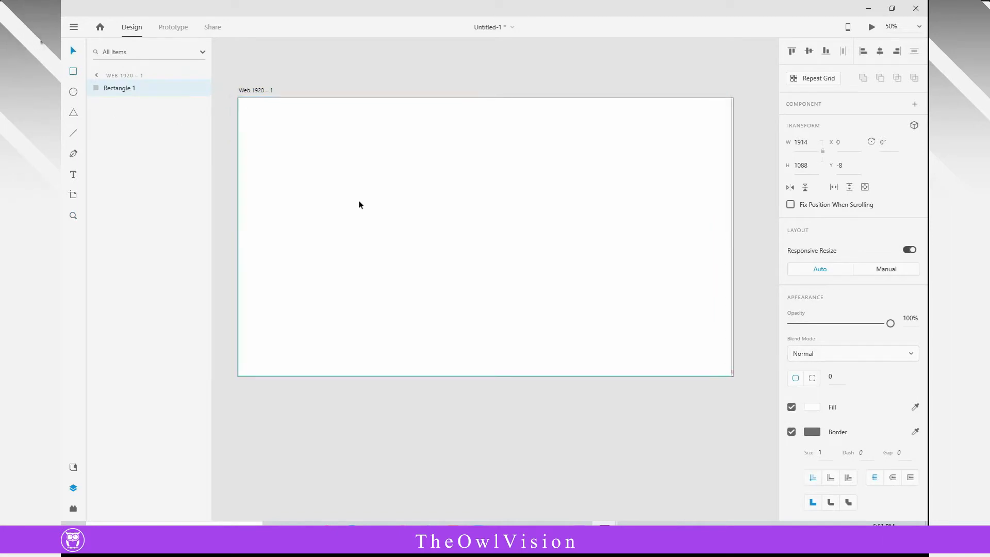
drag(732, 236, 733, 235)
click(792, 432)
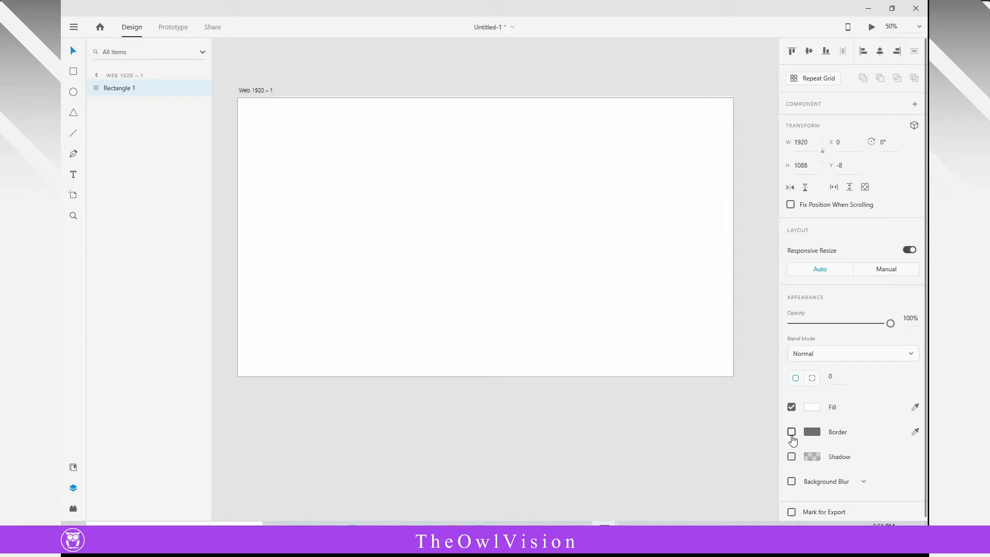
- Change the rectangle's fill to a linear gradient and move the gradient's start point to the artboard's upper-right corner
click(817, 410)
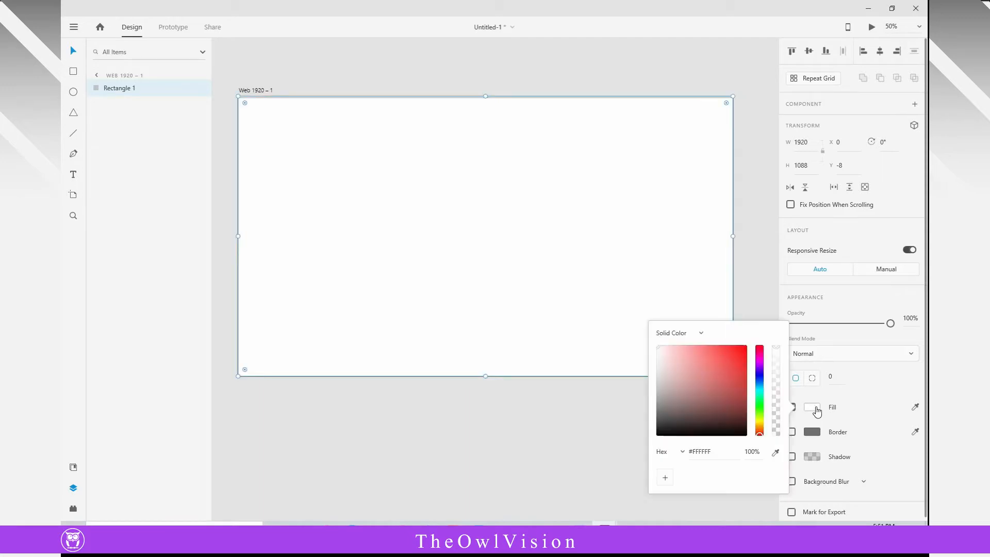
click(701, 335)
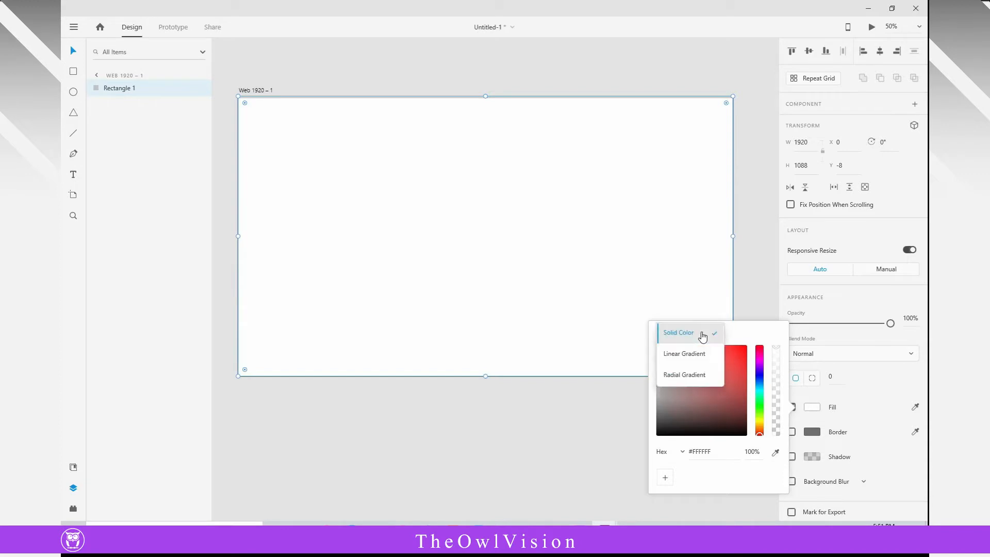
click(675, 355)
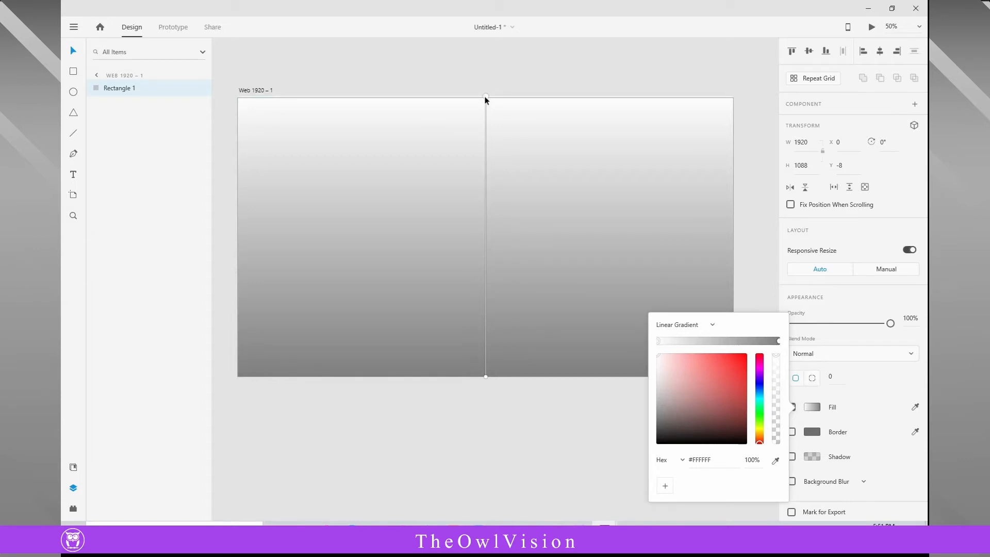
drag(486, 97, 732, 101)
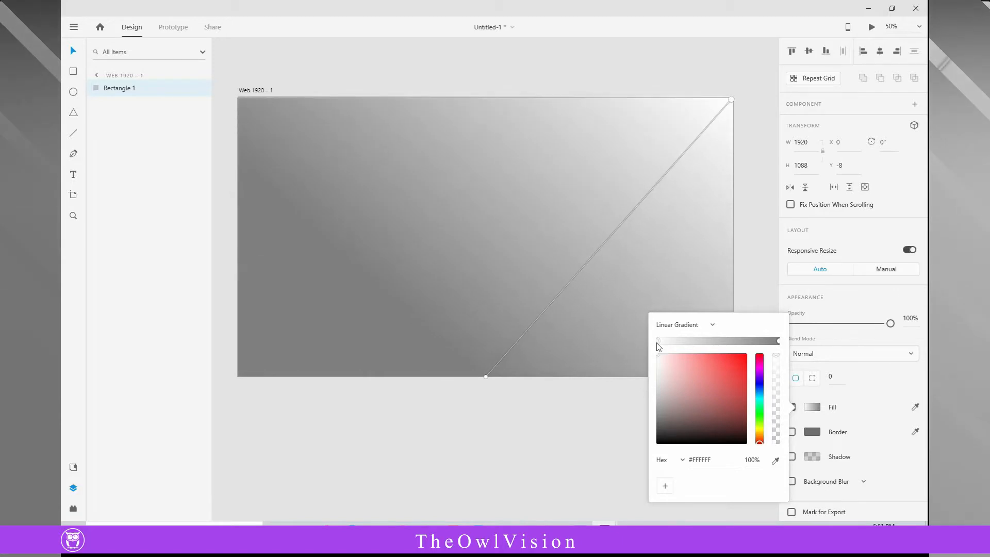
- Copy the hex code #F7FFA7 from the Notepad document and apply it as the gradient's start color
click(655, 531)
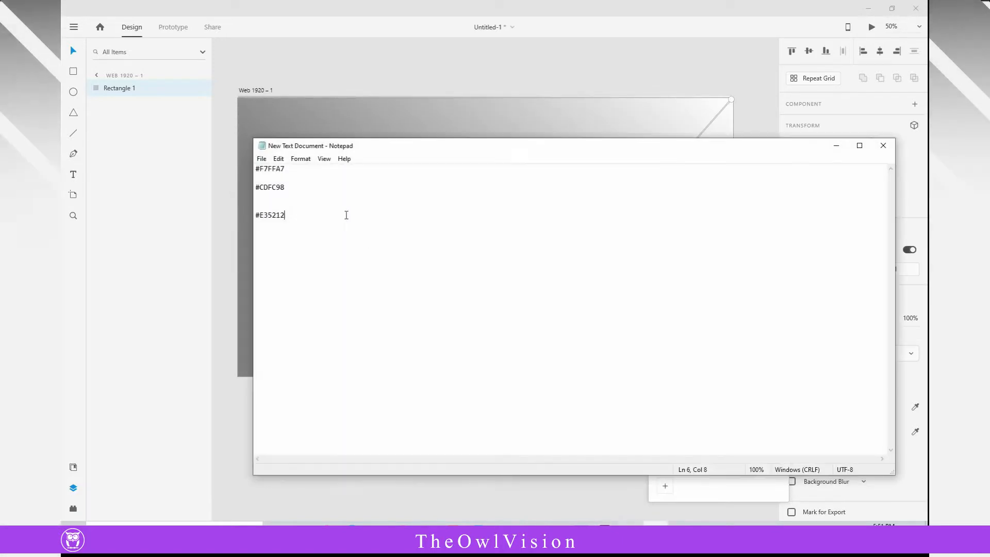
drag(286, 169, 256, 169)
right_click(261, 169)
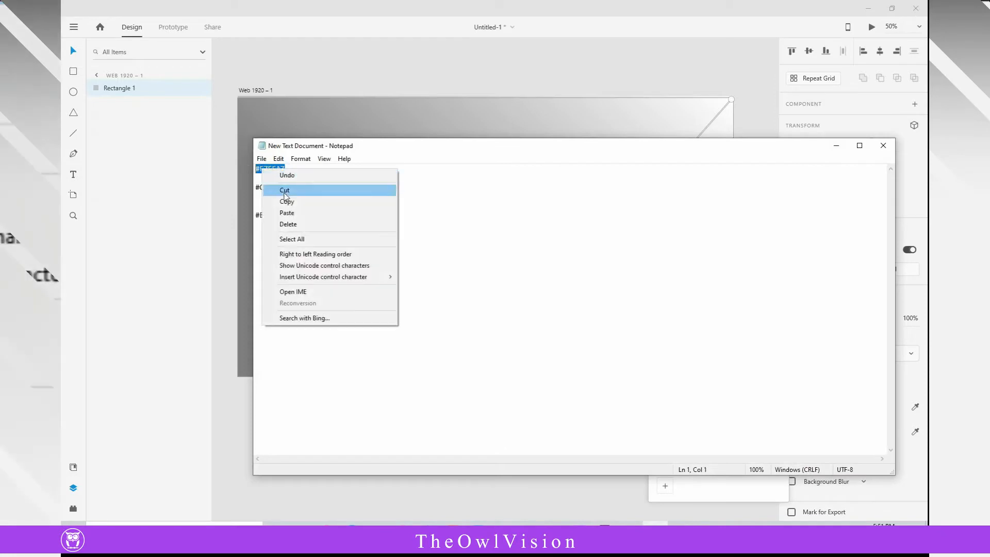
click(290, 202)
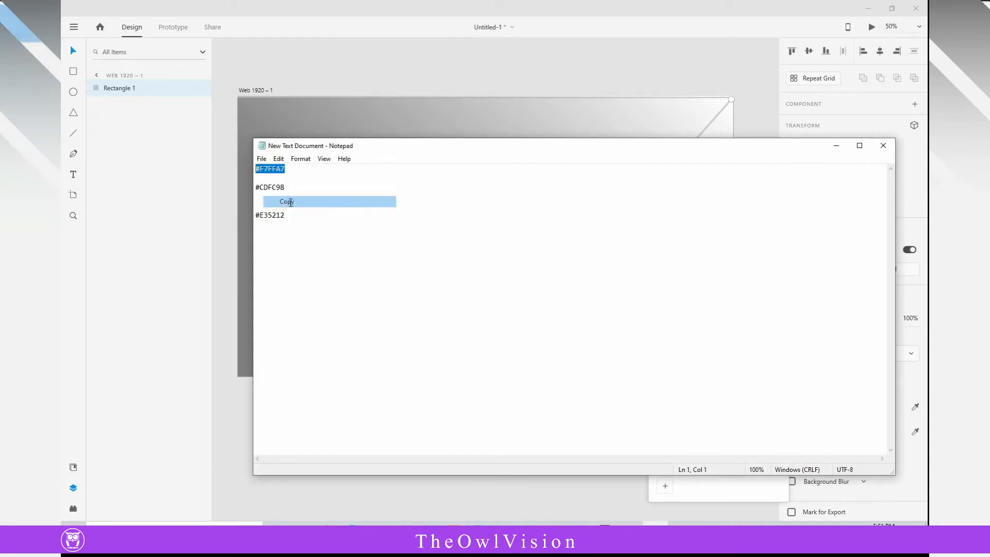
click(271, 176)
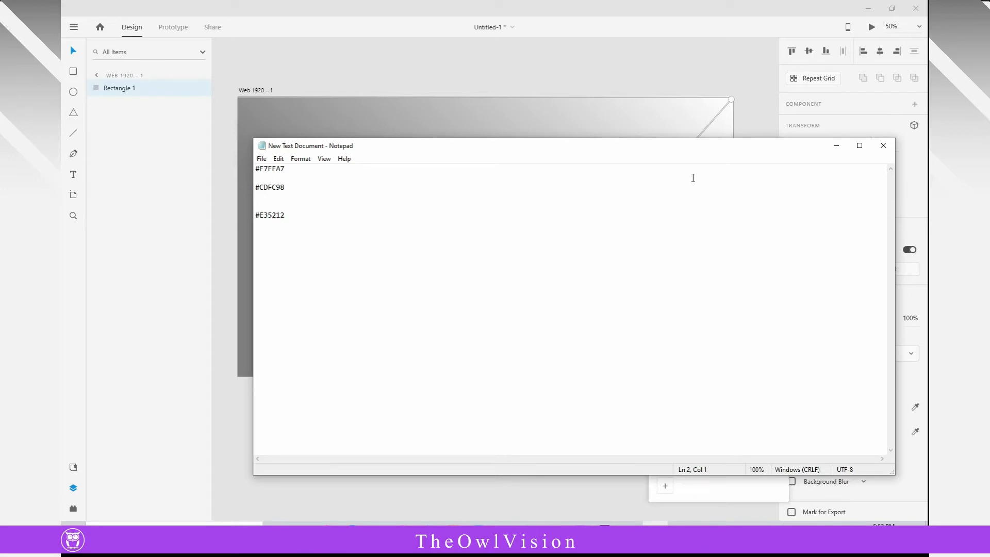
click(830, 150)
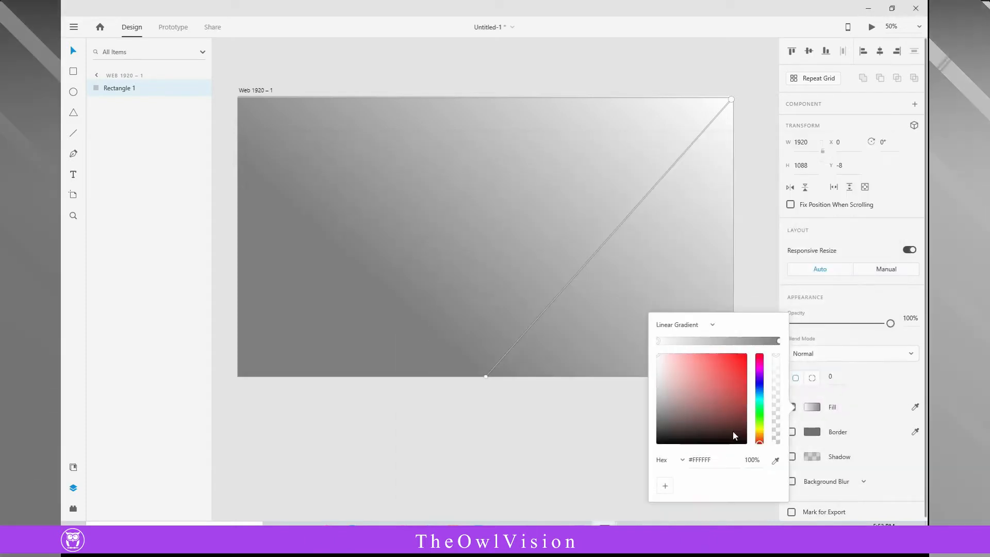
click(693, 460)
key(ctrl+v)
key(Return)
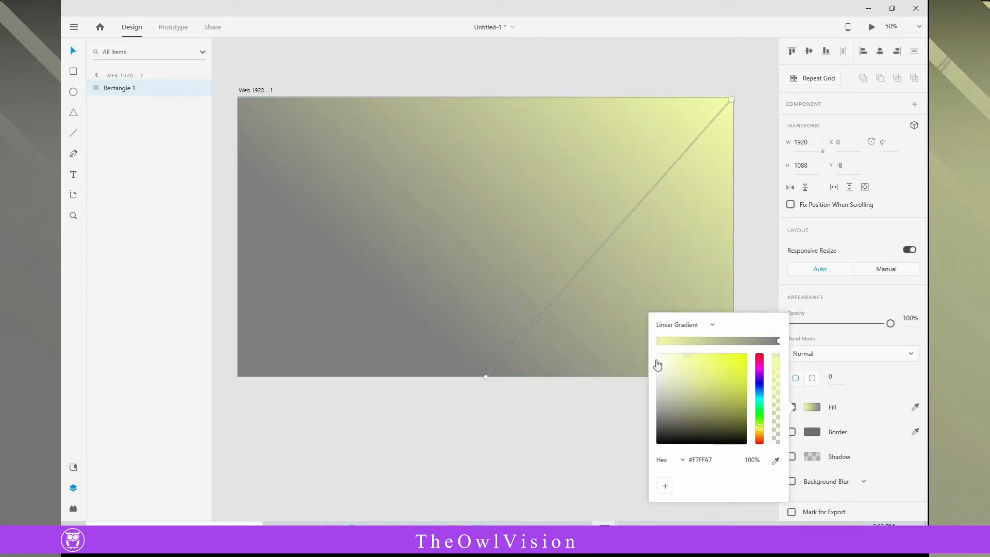
- Set the gradient's end color to #CDFC98, the second code in the Notepad document, and leave the fill editor
click(780, 342)
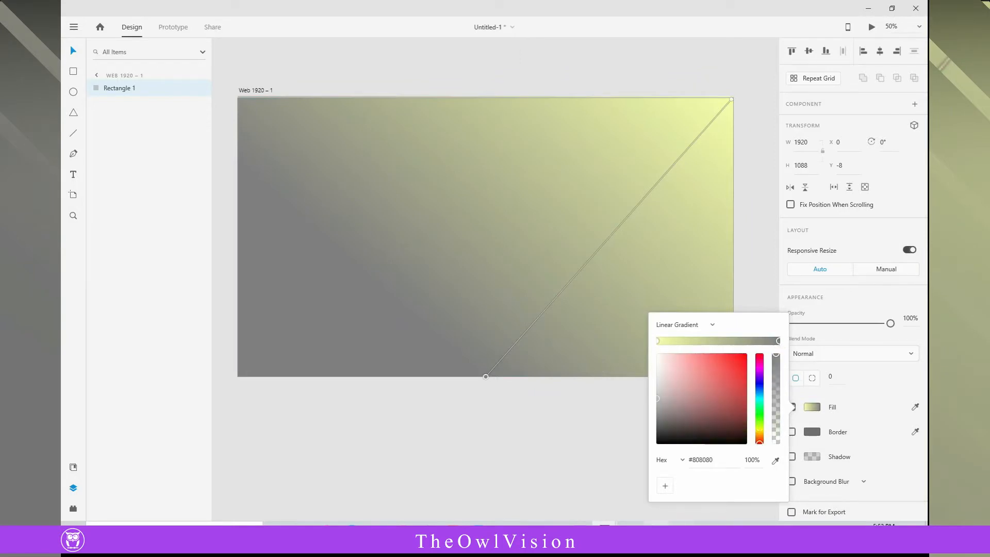
click(657, 531)
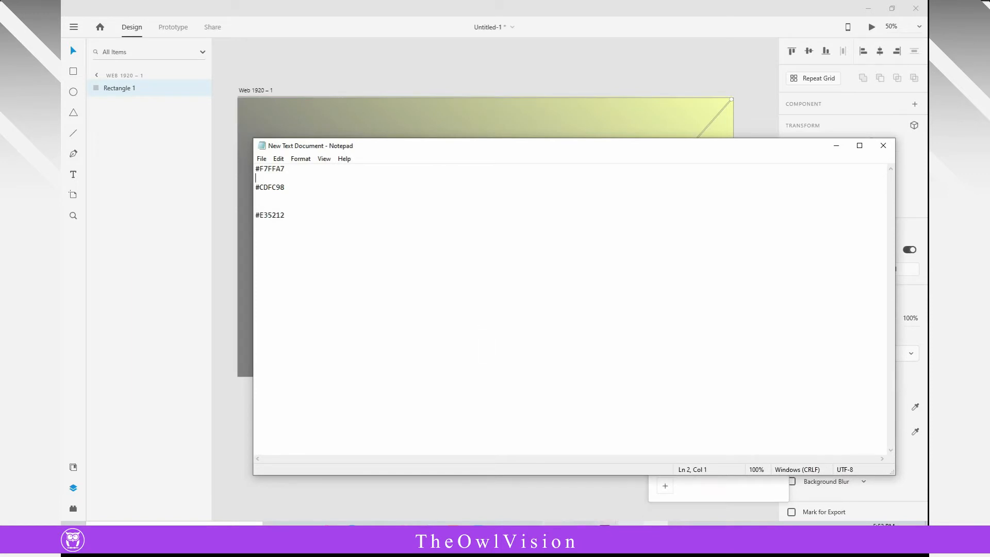
click(601, 532)
click(629, 500)
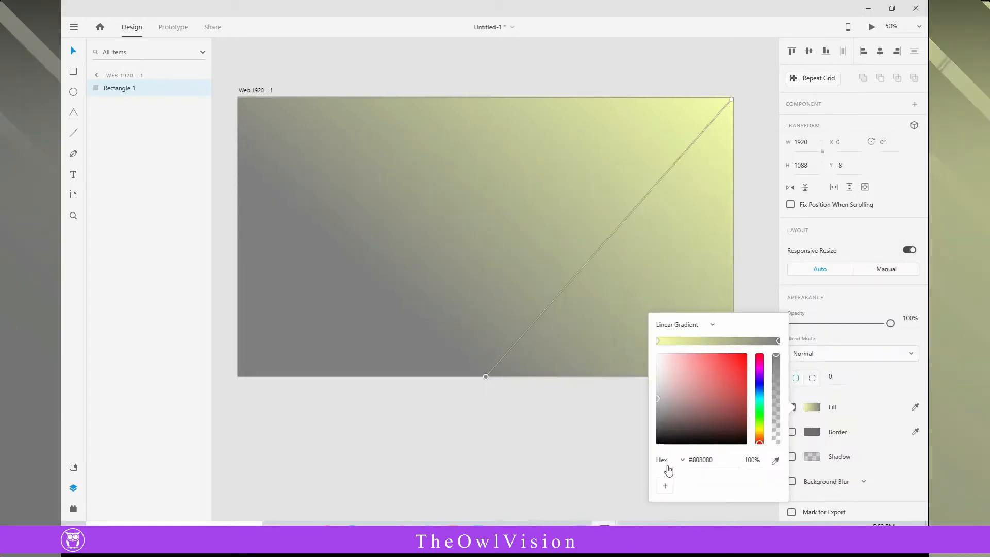
click(721, 461)
text(CDFC98)
key(Return)
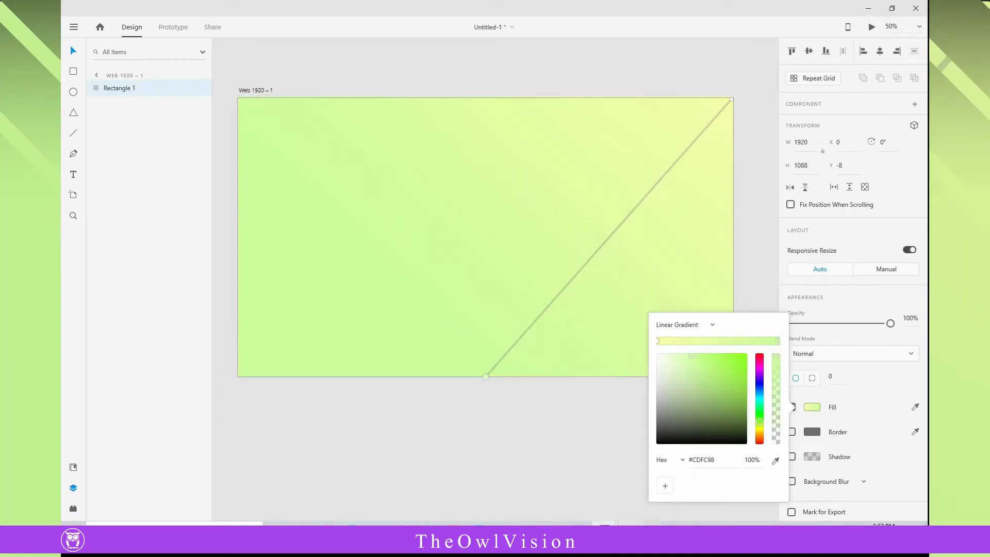
click(547, 439)
click(125, 89)
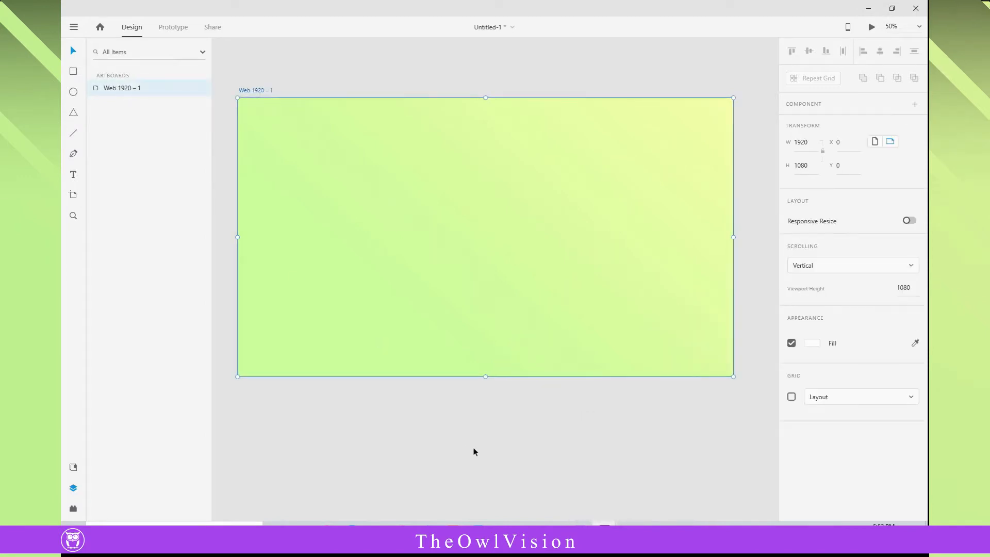
- Lower the rectangle's top edge to about Y 102, making it about 978 high and leaving a white header strip
click(491, 154)
drag(486, 98, 489, 123)
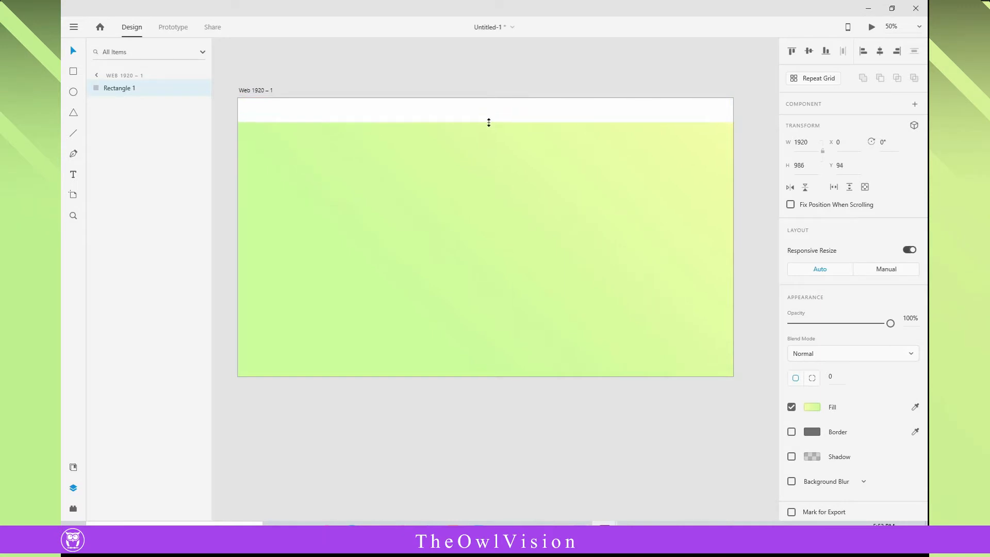
drag(489, 122, 489, 124)
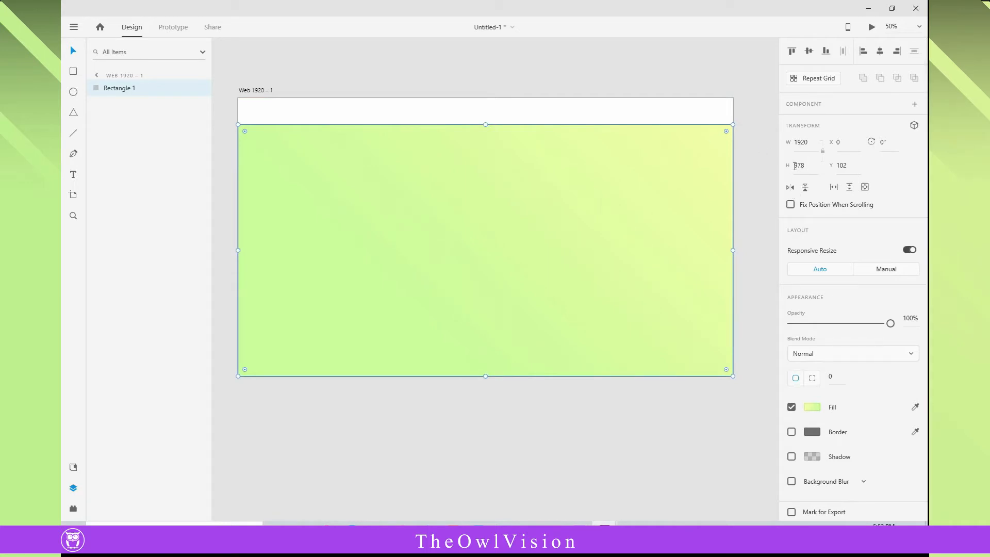
- Round only the rectangle's two upper corners with a radius of 42 each
click(813, 379)
click(837, 378)
text(42)
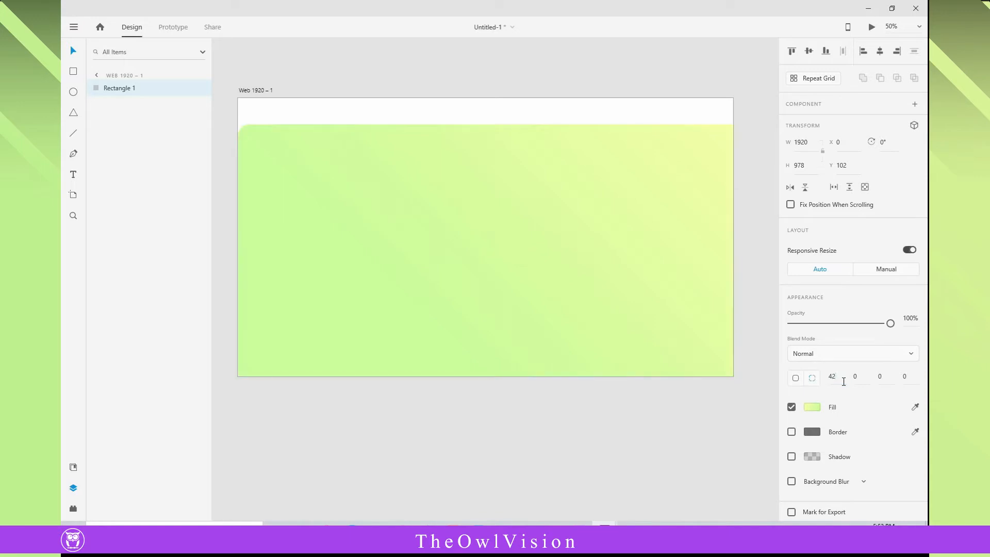
click(860, 377)
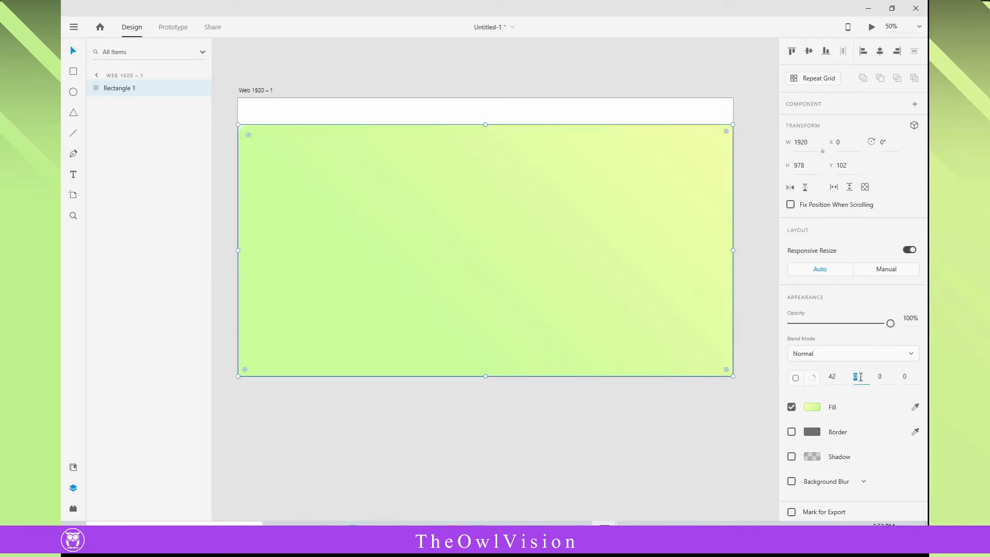
text(42)
key(Return)
click(638, 429)
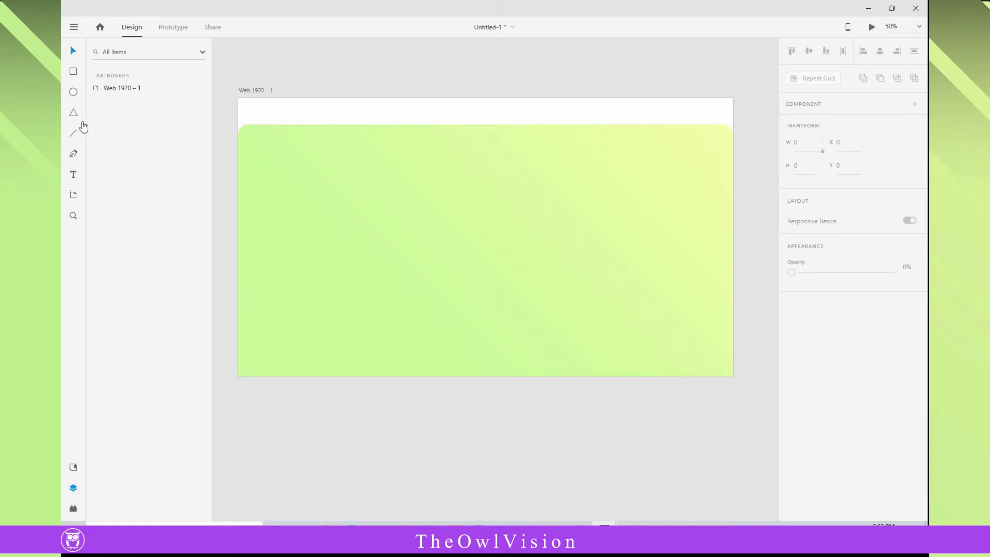
- Add the text "ShoeBrand" near the left end of the white header strip
click(72, 175)
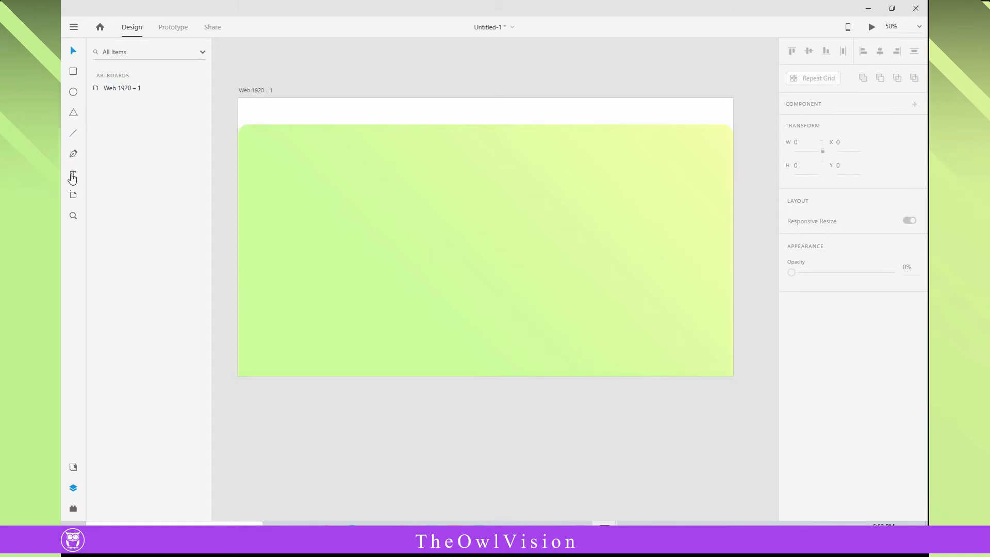
click(258, 112)
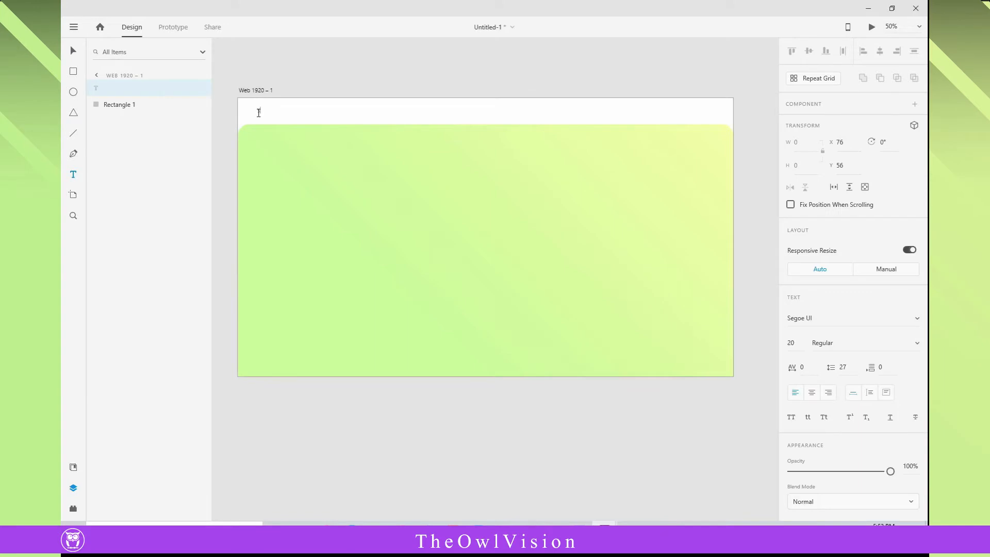
text(ShoeBrand)
key(Escape)
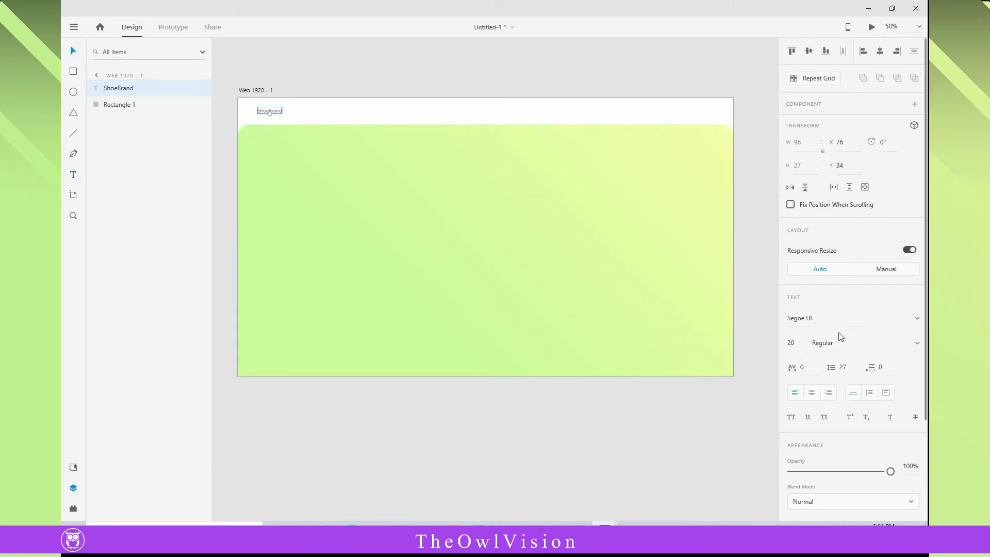
- Set the font of the ShoeBrand text to Montserrat
click(898, 320)
text(Mon)
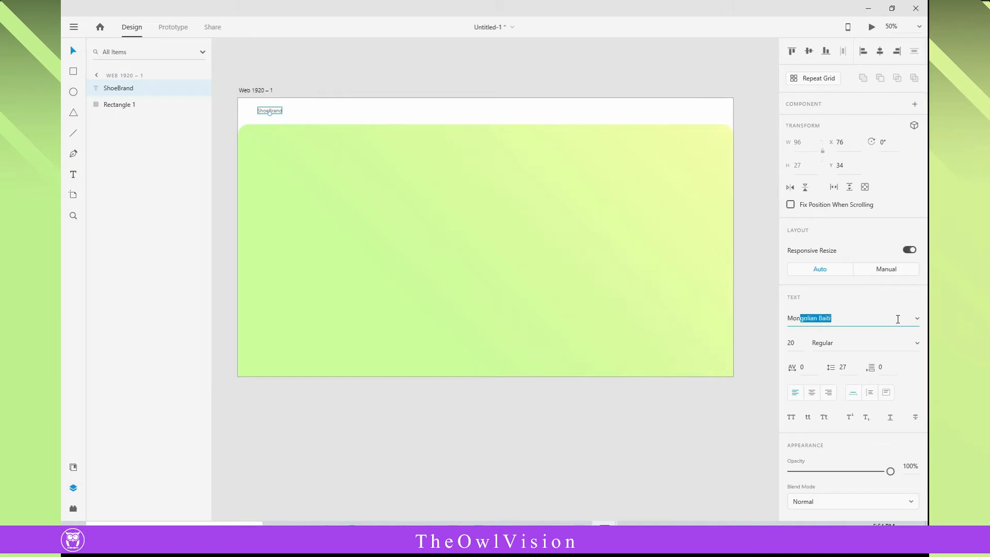
text(tserrat)
key(Return)
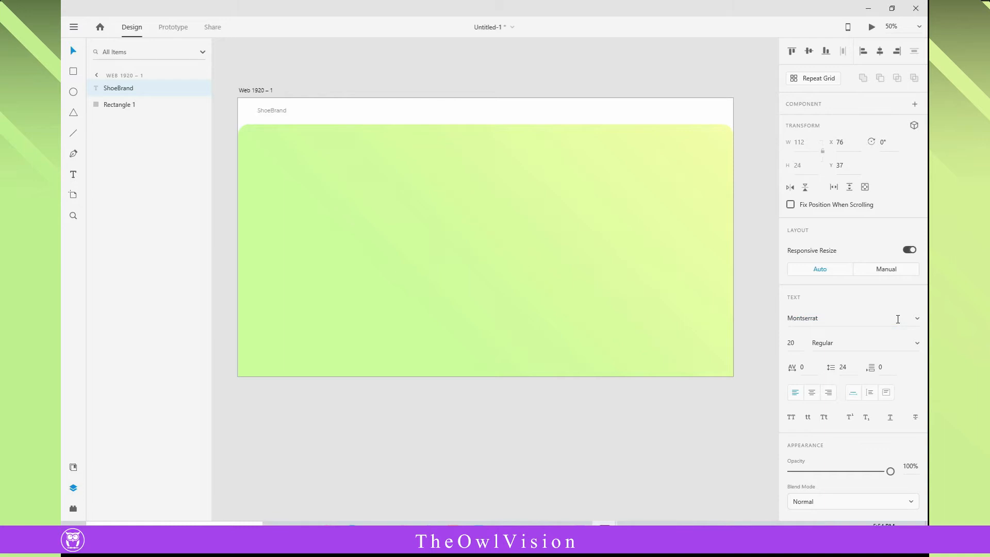
- Restyle the ShoeBrand text as Microsoft Uighur Bold, size 50, with an orange fill, placed at about X 108, Y 40
click(871, 320)
key(Up)
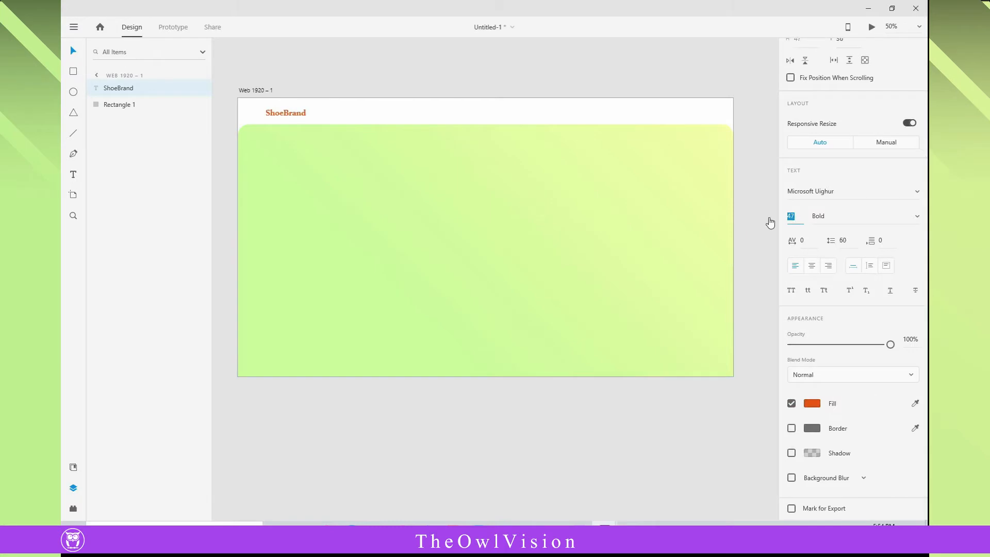
key(Up)
key(Up)
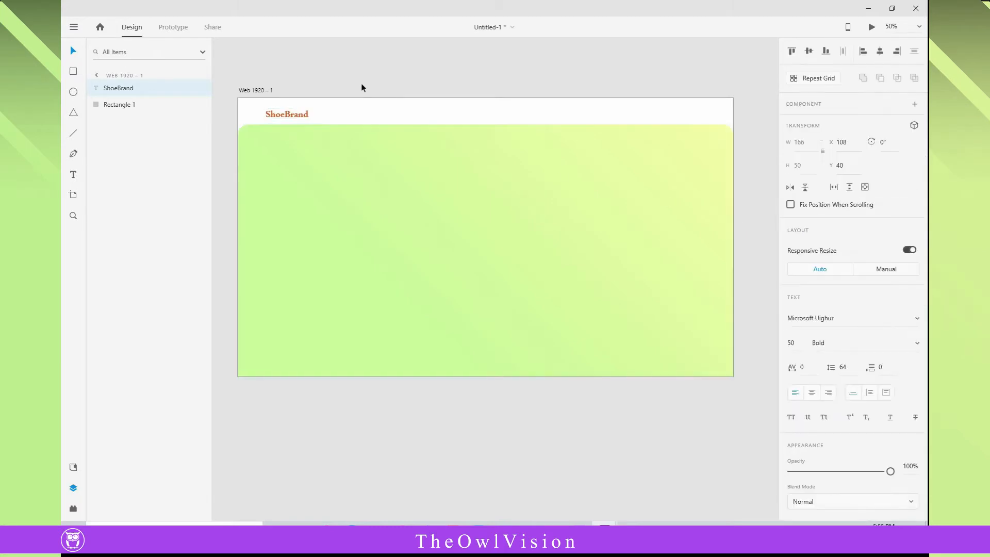
click(366, 78)
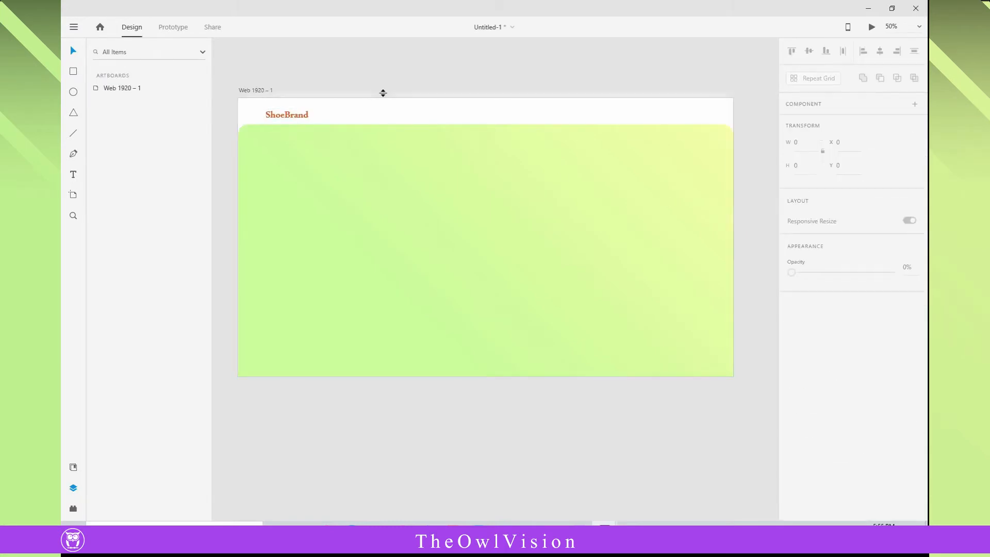
- Add the text "Home" in the middle of the header strip at about X 778
click(73, 178)
click(439, 112)
text(Home)
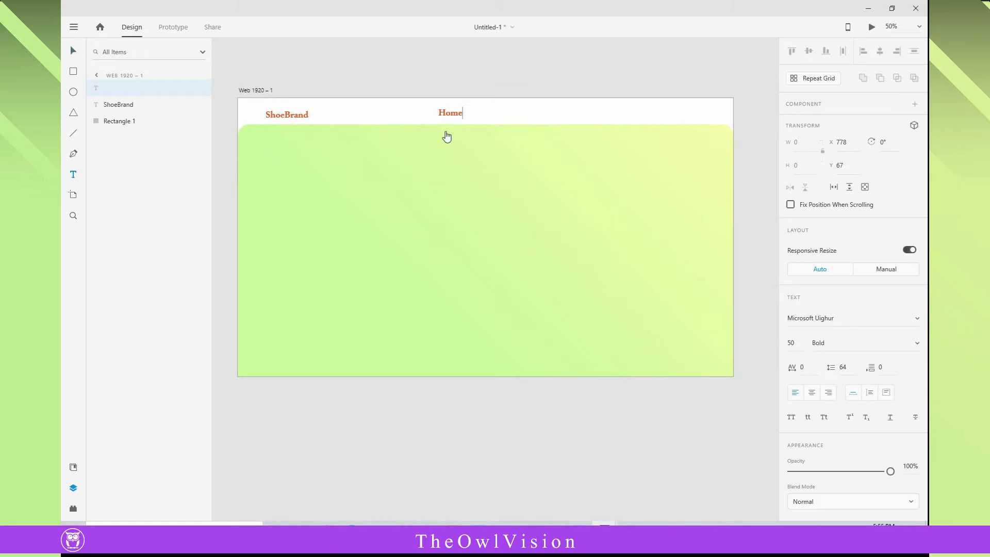
click(75, 53)
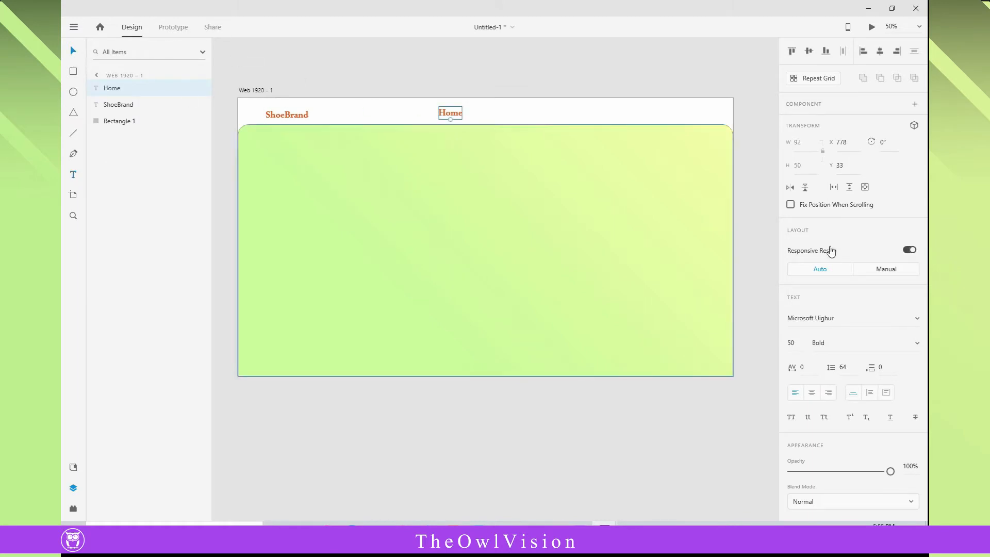
- Set the font of the Home text in the header to Montserrat Regular
click(891, 320)
text(Montserrat)
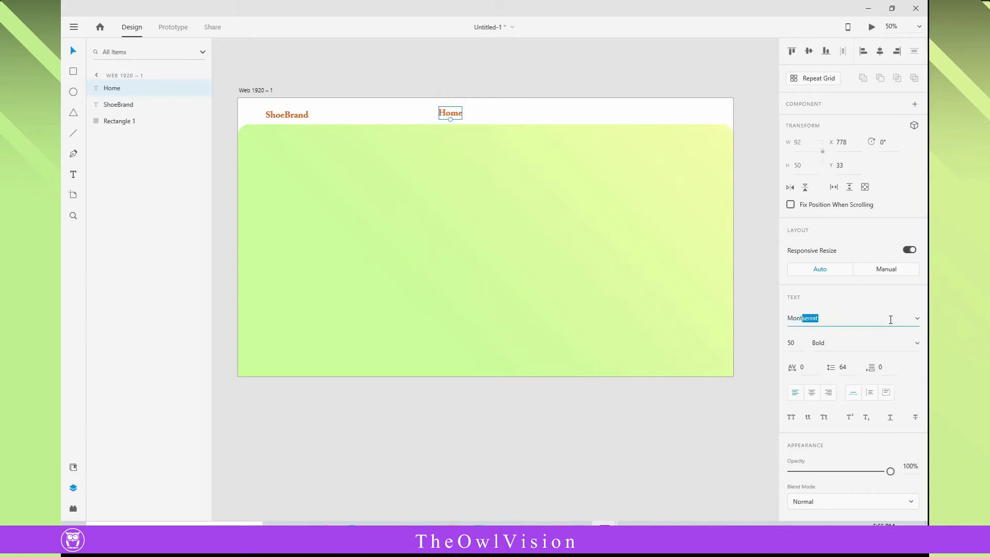
key(Return)
click(917, 343)
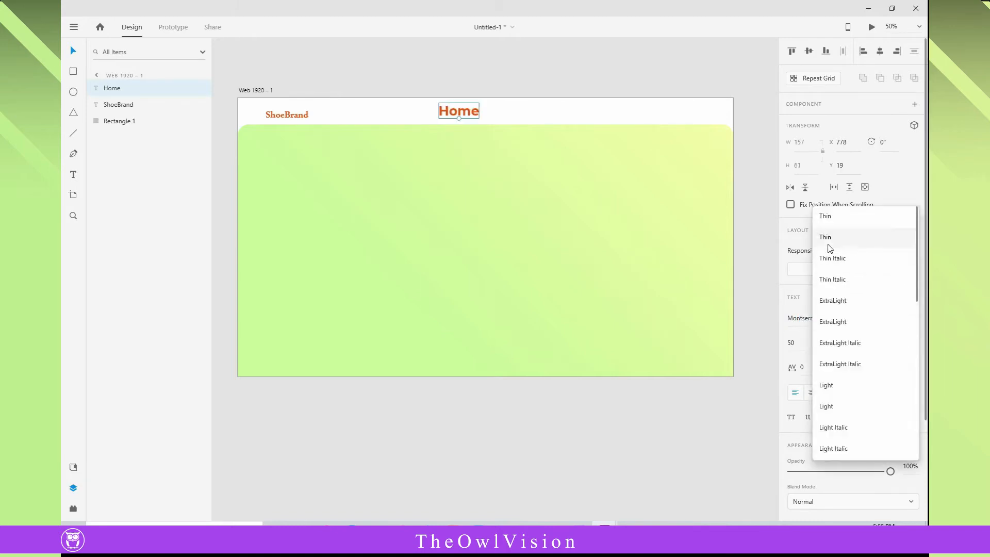
scroll(850, 407, down, 1)
scroll(850, 407, down, 1)
click(834, 393)
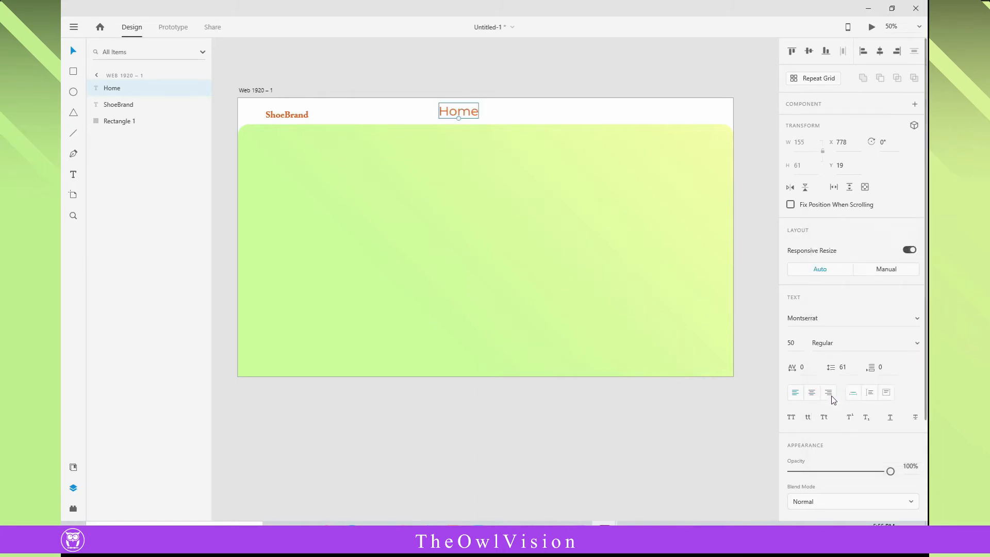
- Reduce the Home text to size 25 and move it along the header to about X 1144, Y 52
drag(797, 343, 763, 344)
key(Down)
key(Down)
key(Down)
key(Down)
key(Down)
key(Down)
key(Down)
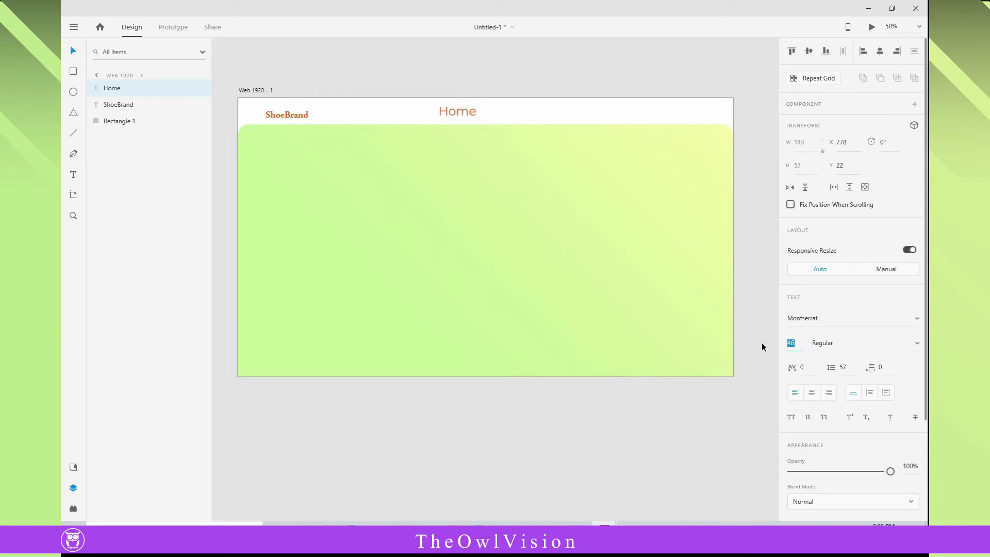
key(Down)
key(Down)
key(Down)
key(Down)
key(Down)
key(Down)
key(Down)
key(Down)
key(Down)
key(Down)
key(Down)
key(Down)
key(Down)
key(Down)
key(Down)
key(Down)
key(Down)
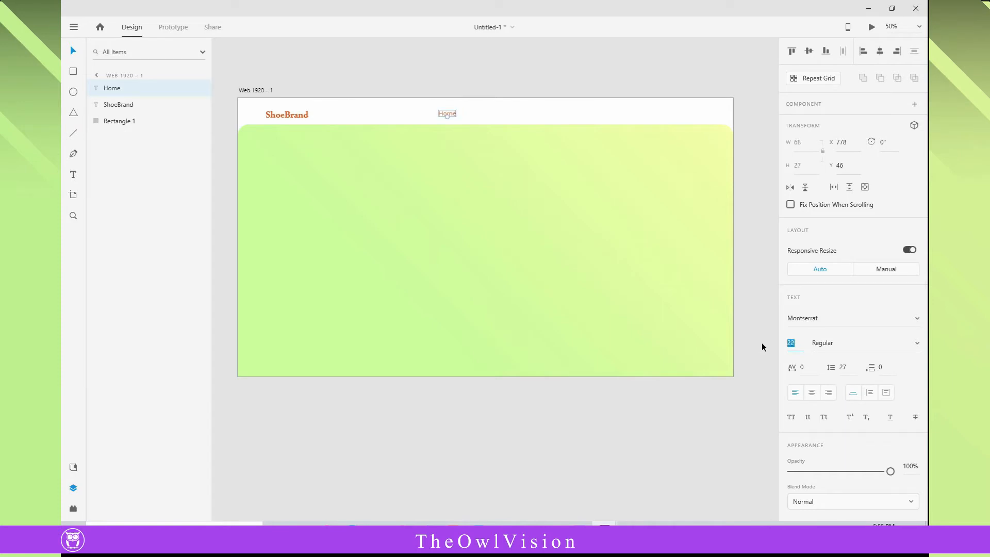
key(Up)
key(Up)
click(509, 82)
drag(453, 117, 548, 117)
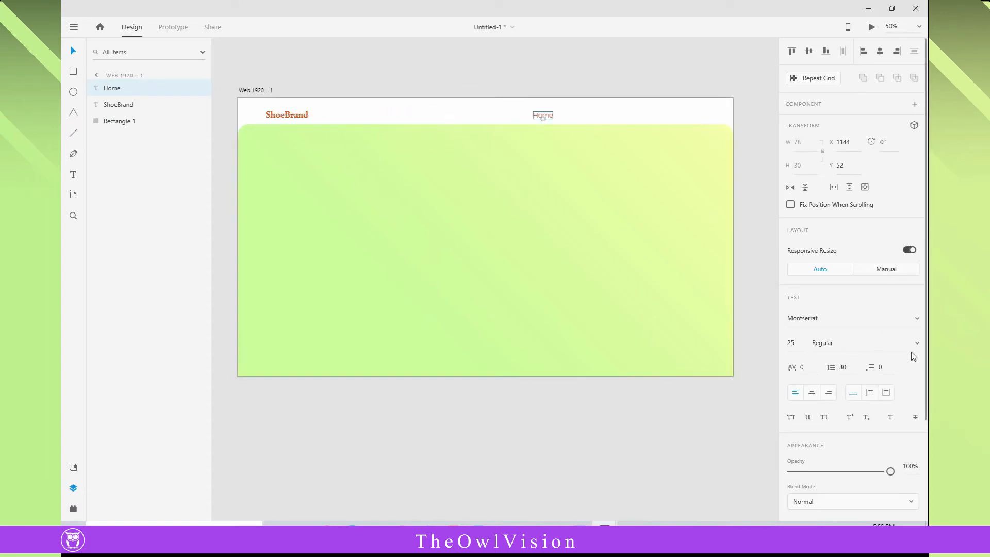
- Change the weight of the Home text to Medium
click(917, 343)
click(835, 345)
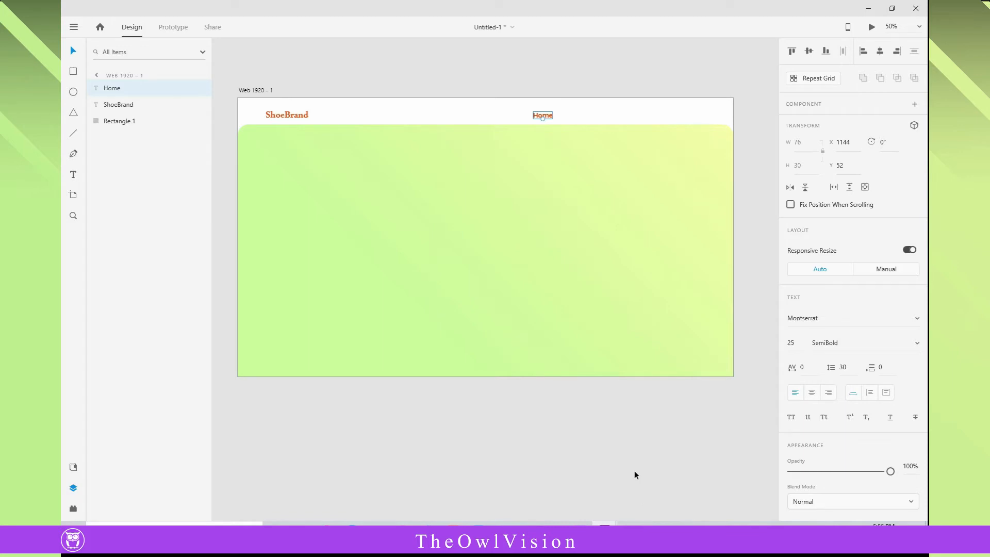
click(613, 441)
click(542, 116)
click(883, 342)
scroll(872, 335, up, 5)
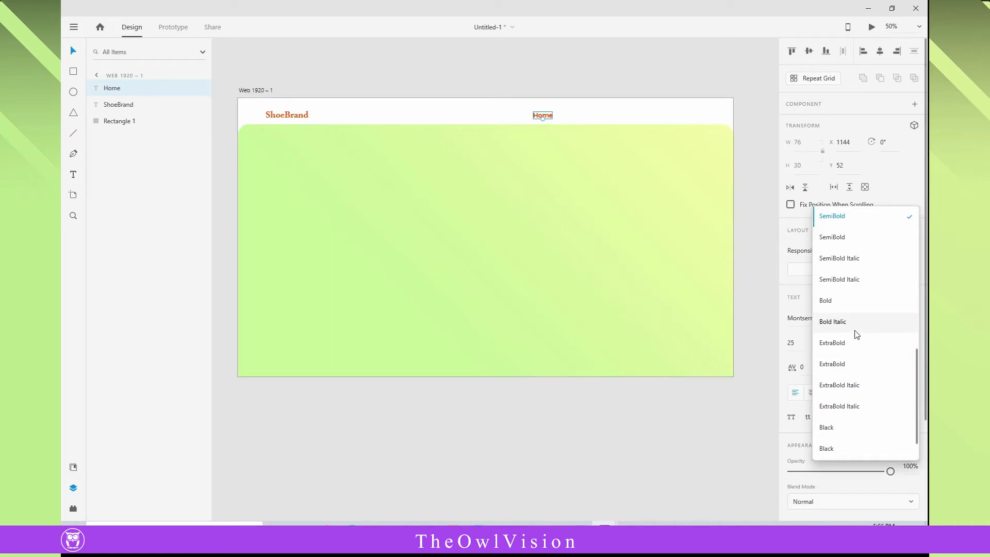
click(825, 227)
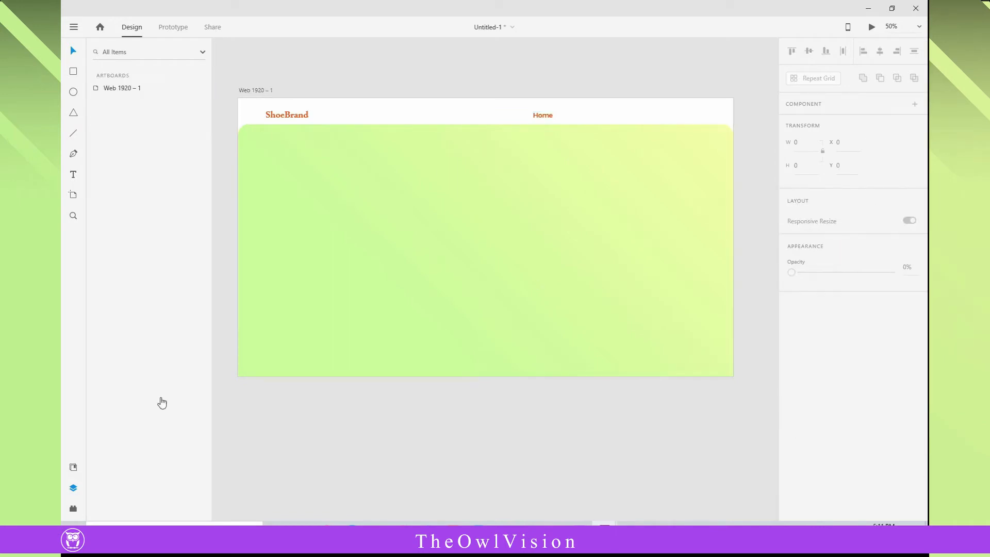
- Duplicate the Home text twice along the header strip, with the middle copy at about X 1265, Y 52
click(73, 216)
click(569, 116)
click(73, 51)
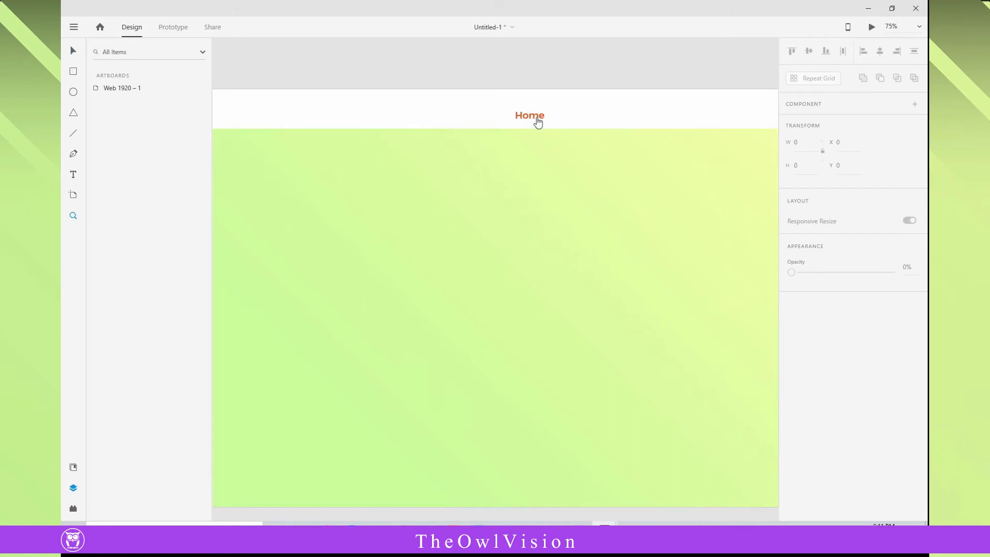
drag(532, 116, 555, 116)
drag(526, 117, 626, 116)
drag(556, 117, 580, 117)
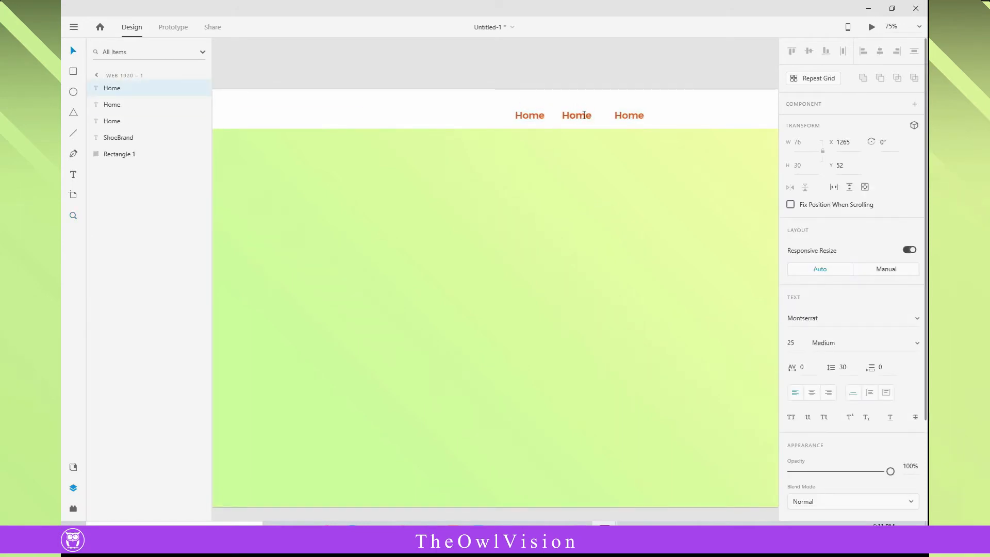
click(97, 75)
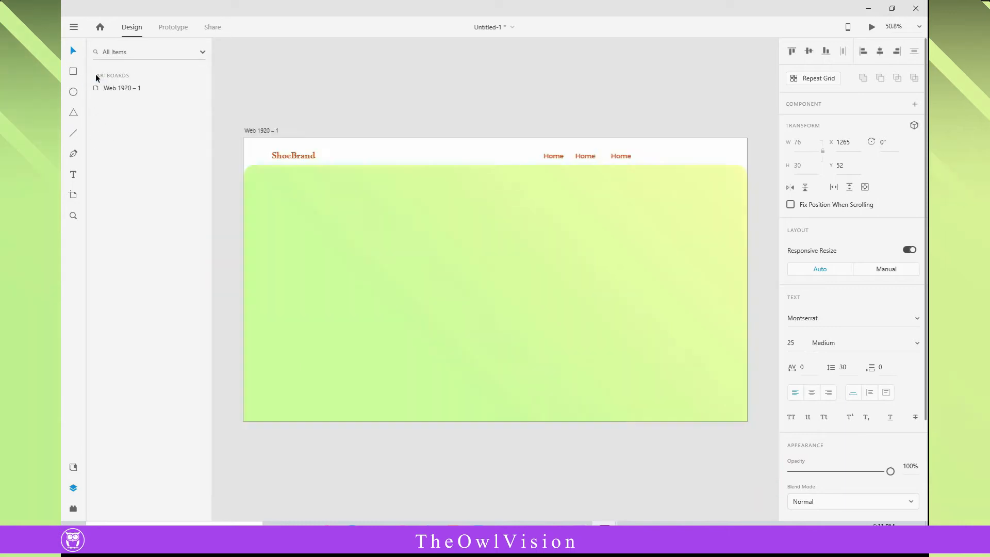
- Delete the middle Home copy and duplicate the remaining ones to form an evenly spaced row of four Home texts
click(586, 157)
key(Delete)
click(621, 156)
key(Delete)
drag(557, 157, 621, 156)
drag(620, 157, 655, 156)
- Replace the wording of the second, third and fourth Home texts with "About Us", "Shop" and "Contact"
double_click(590, 157)
text(A)
key(Escape)
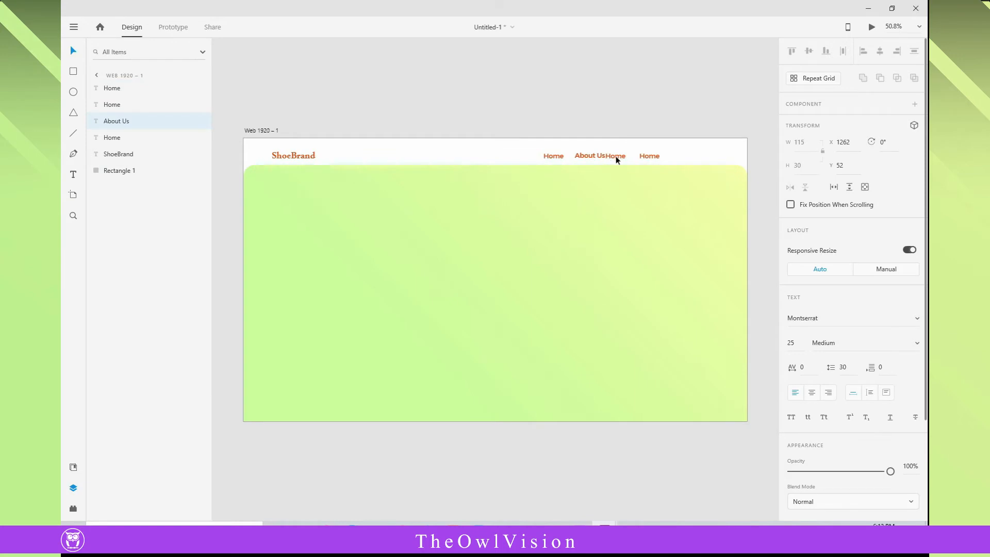
key(Escape)
double_click(616, 156)
text(Shop)
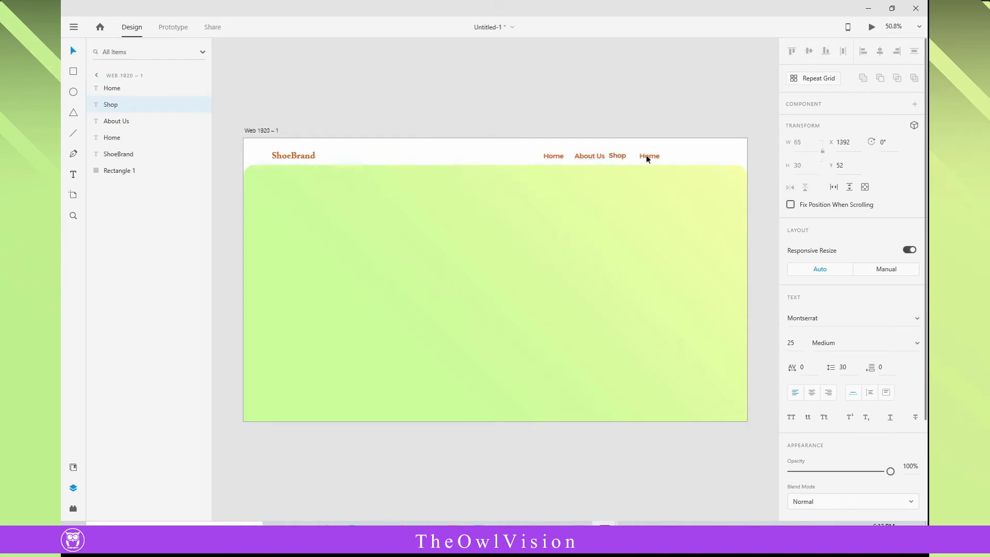
double_click(653, 156)
drag(654, 156, 660, 155)
text(Contact)
key(Escape)
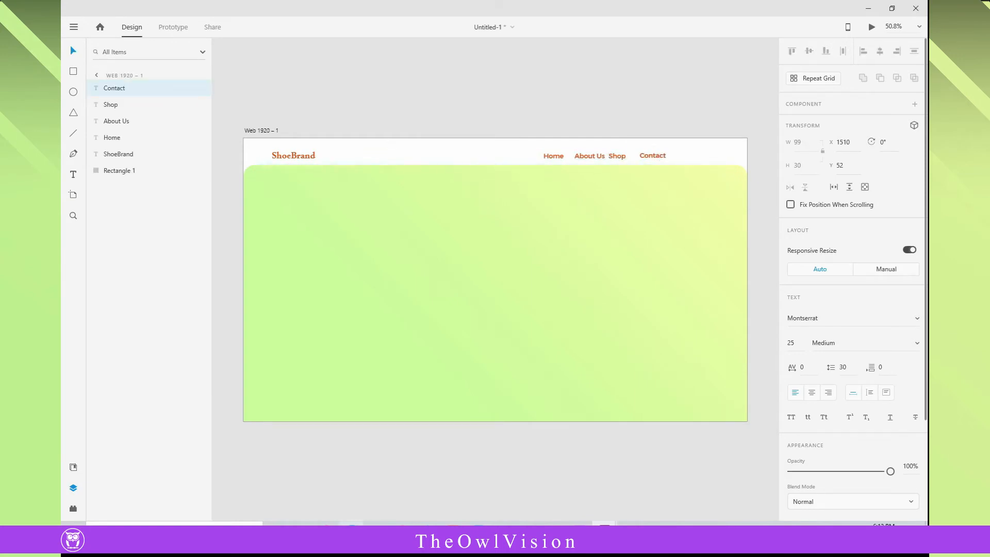
- Import the loupe icon from the file folder and shrink it to about 39 × 39 for the header
click(377, 529)
drag(344, 127, 408, 126)
drag(408, 116, 407, 114)
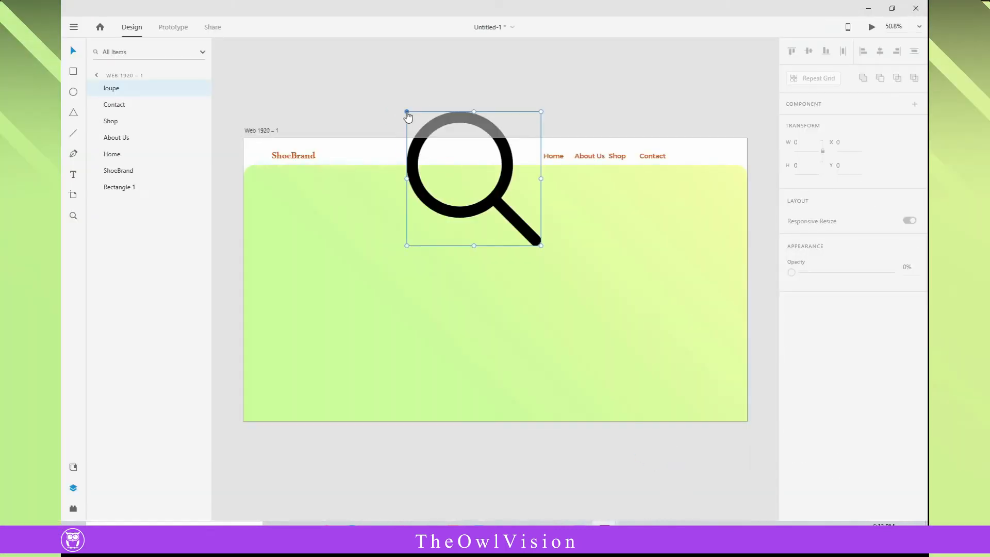
drag(541, 246, 556, 160)
- Place the loupe icon after Contact and distribute it and the four navigation texts with equal horizontal spacing
click(655, 157)
click(840, 55)
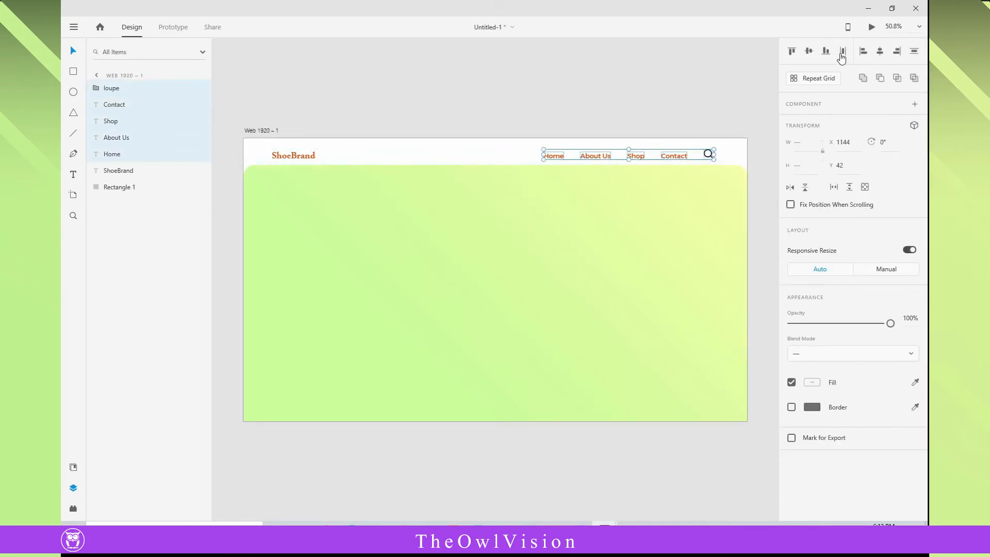
click(692, 110)
- Set the fill of the About Us text to a dark grey and copy its hex code
click(580, 157)
scroll(812, 432, down, 3)
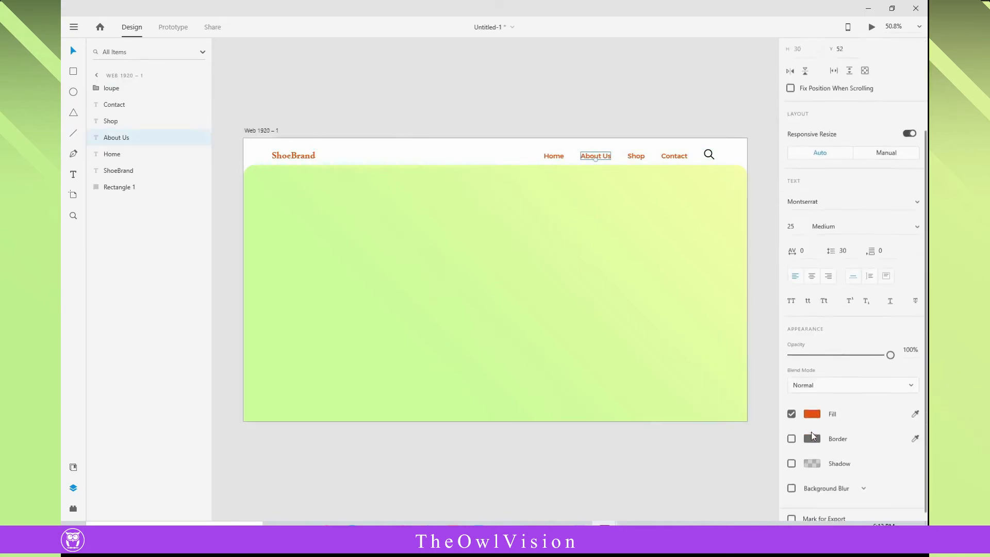
scroll(812, 432, down, 1)
click(813, 405)
click(658, 395)
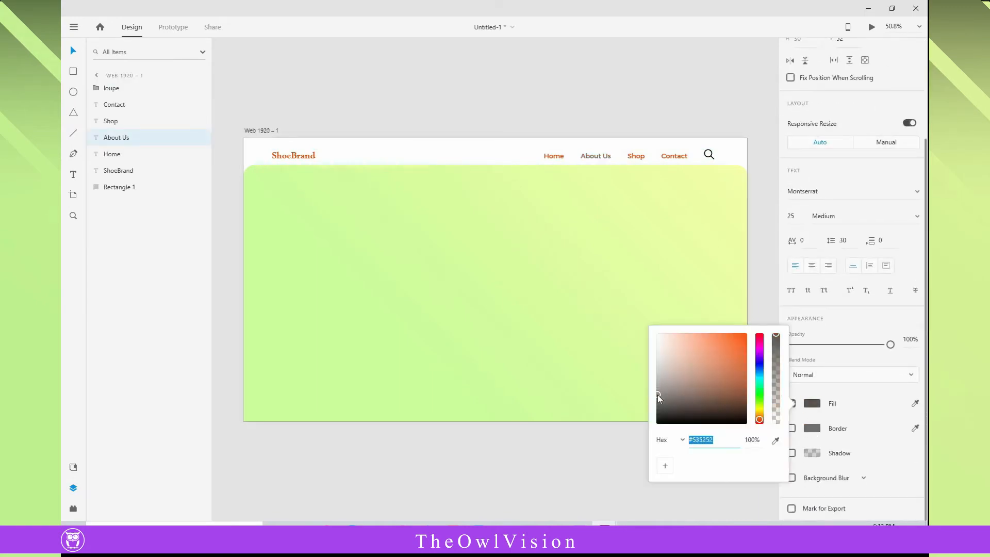
right_click(700, 439)
click(732, 451)
- Apply the copied dark grey #505050 as the fill of the Shop and Contact texts
click(635, 156)
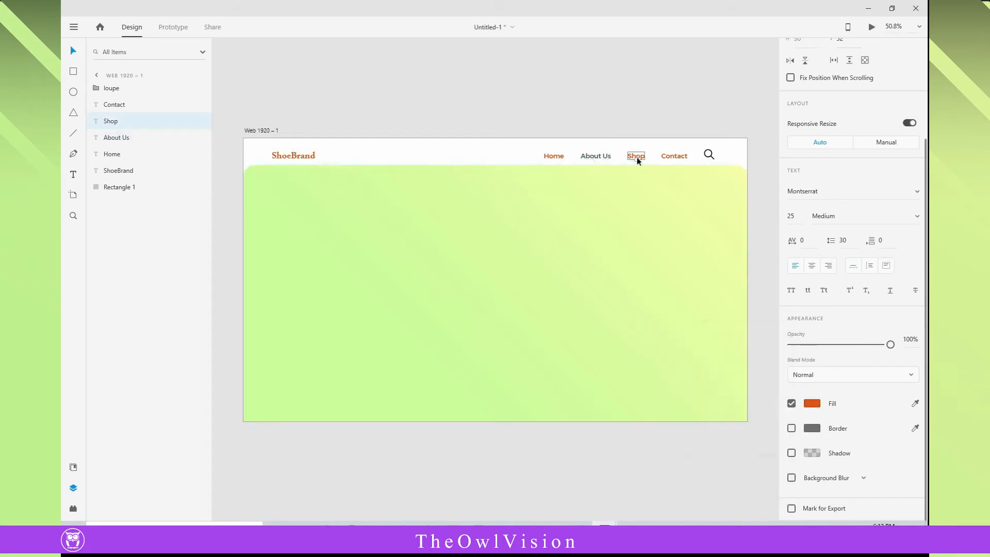
click(813, 407)
text(#505050)
key(Return)
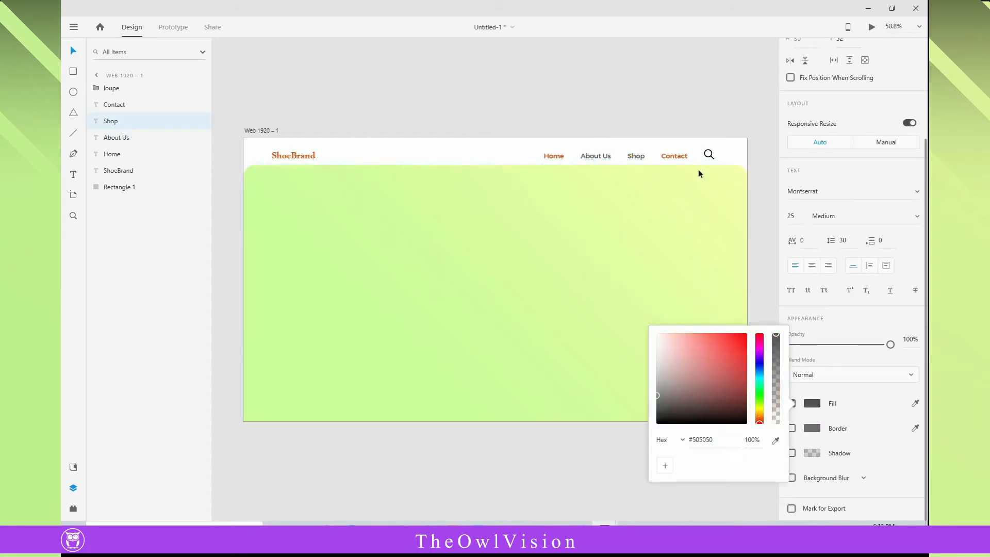
click(674, 156)
click(809, 409)
text(#505050)
key(Return)
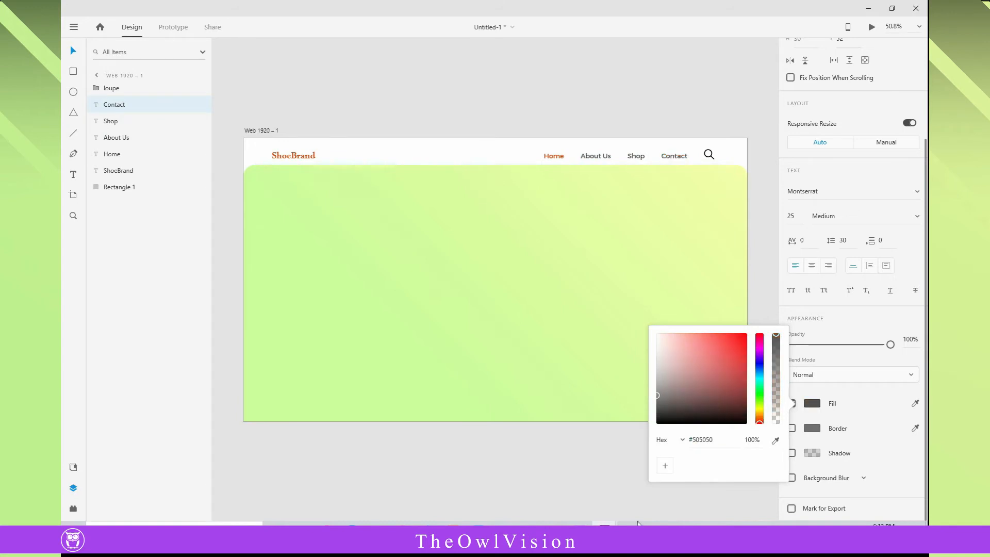
- Nudge the loupe icon so it lines up vertically with the navigation texts
click(571, 104)
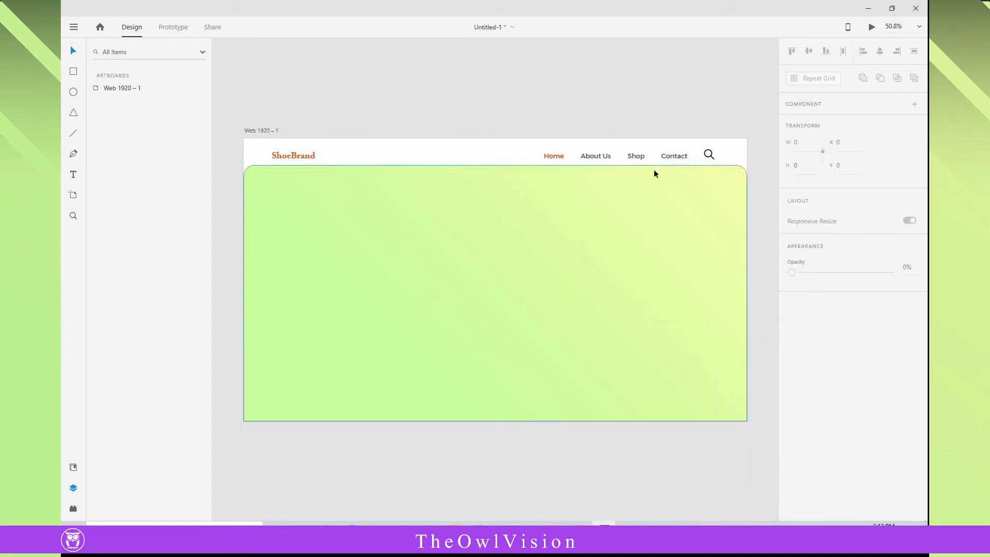
click(707, 157)
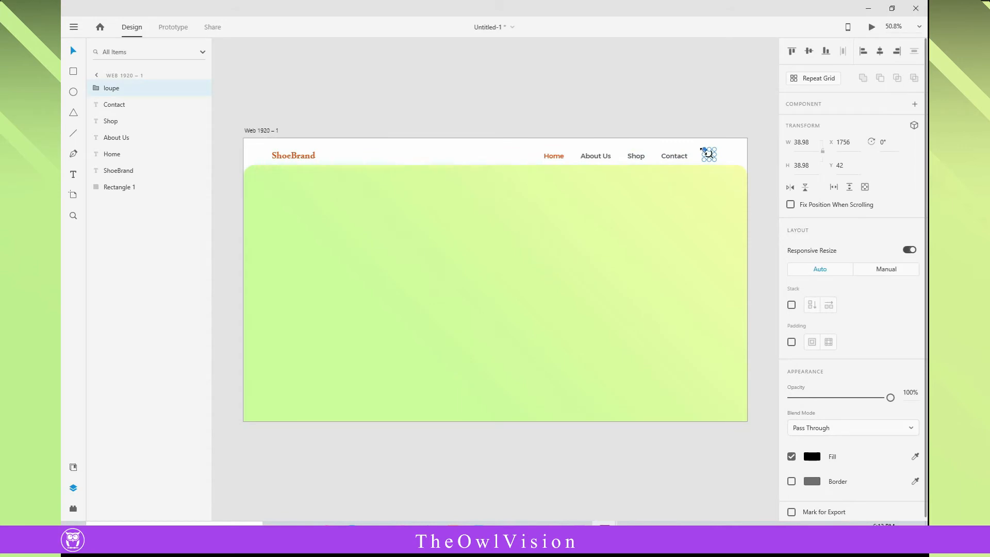
click(679, 122)
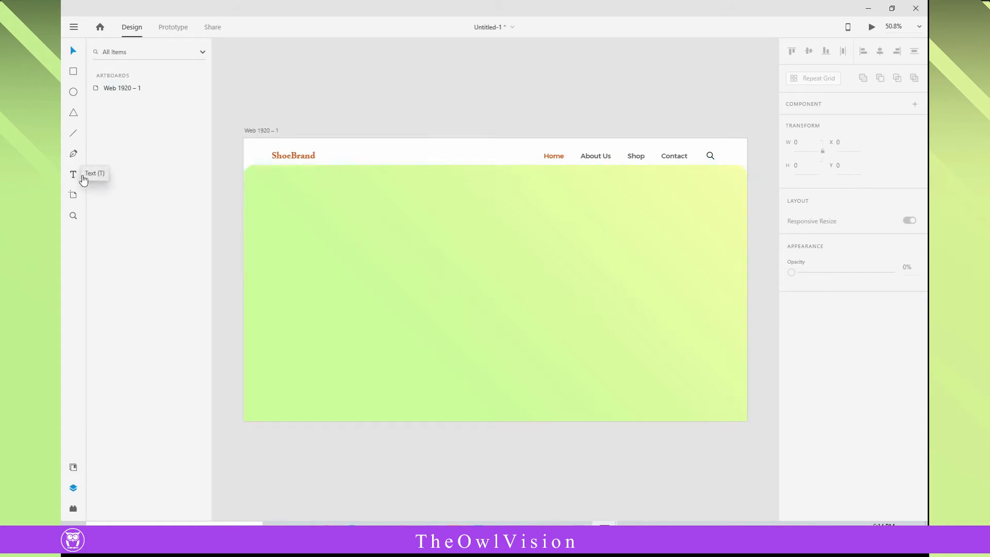
- Import the yellow-green shoe image ClipartKey_248034, scale it to about 574 × 525 and place it at about X 1145, Y 315
click(377, 532)
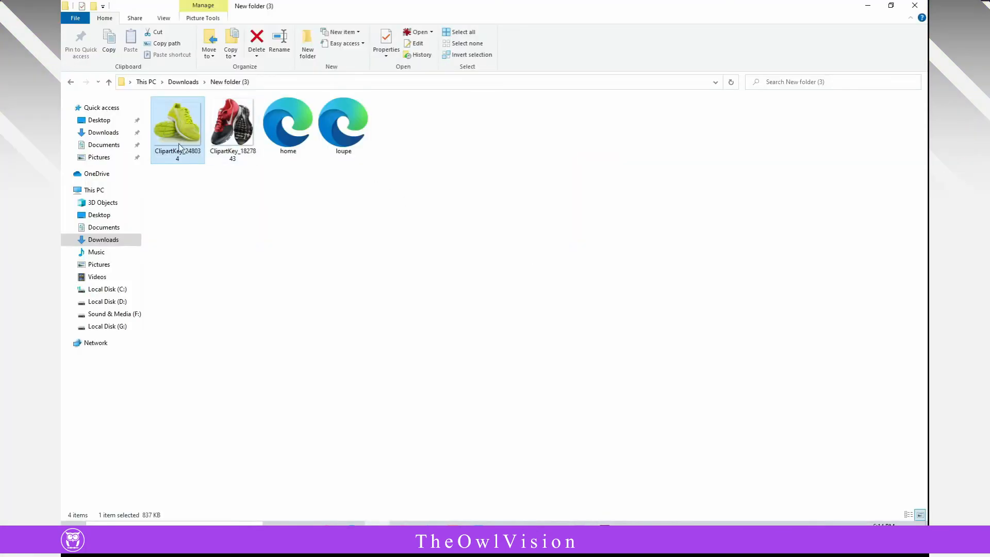
drag(179, 145, 414, 107)
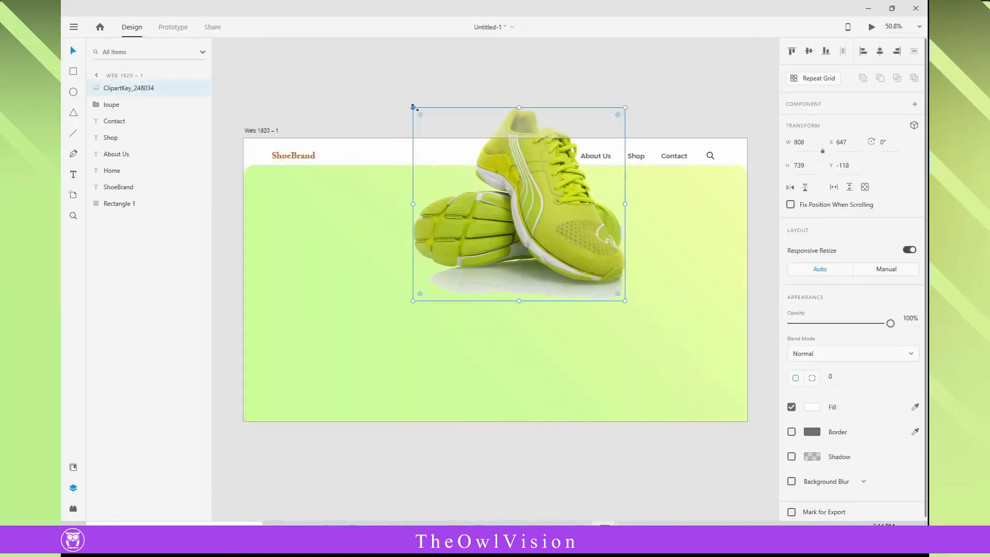
drag(625, 301, 564, 248)
drag(525, 208, 657, 321)
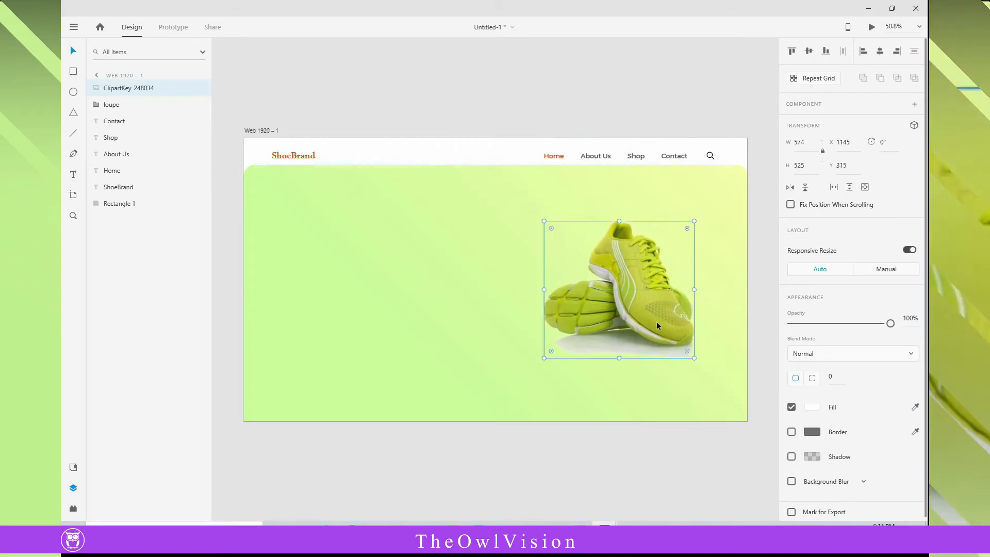
- Enlarge the shoe image to about 671 × 614 and reposition it at about X 1124, Y 233
drag(544, 220, 519, 198)
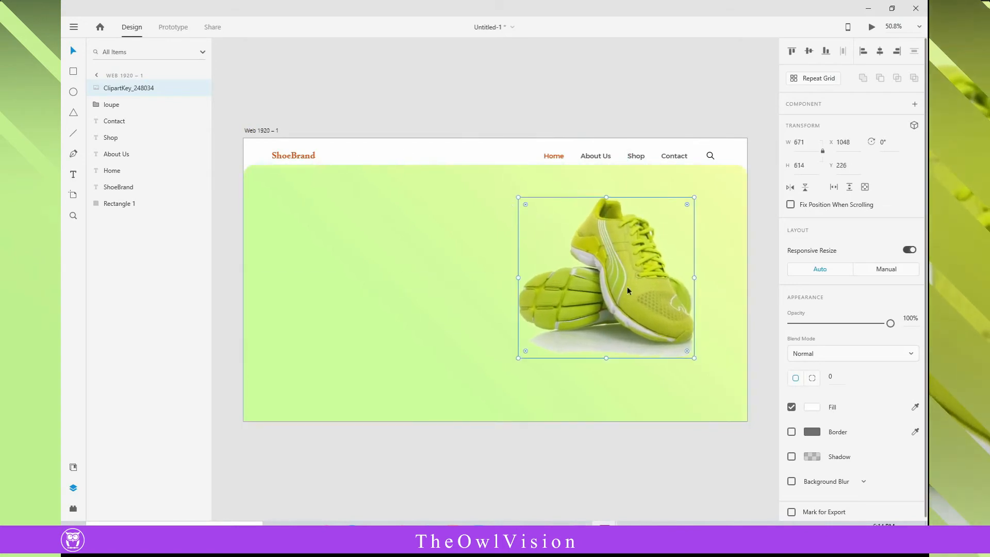
drag(628, 290, 649, 292)
click(535, 99)
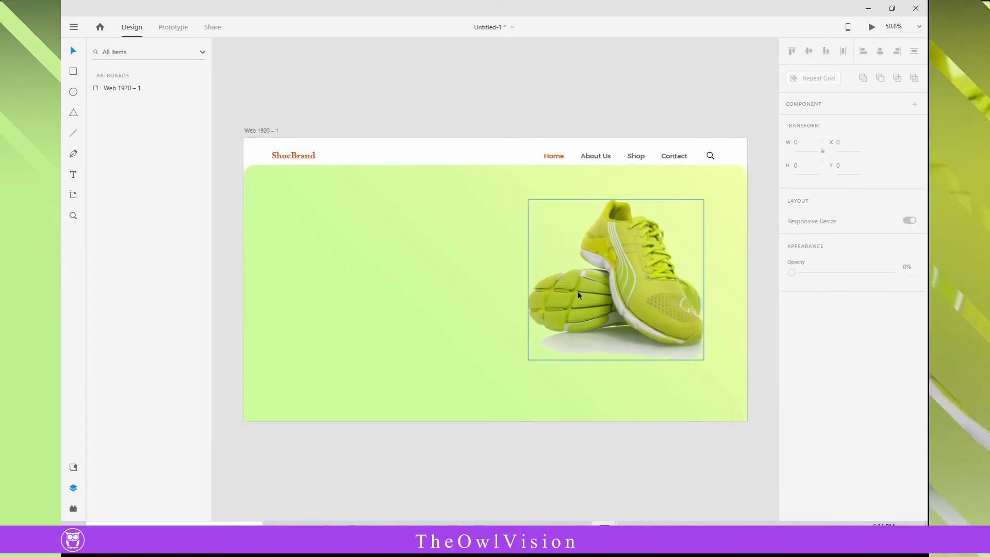
drag(578, 294, 587, 292)
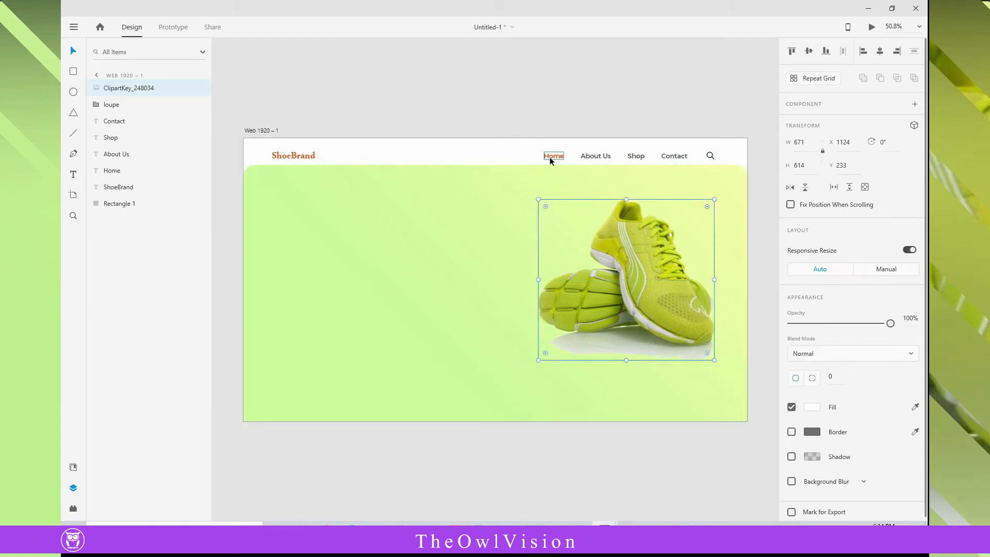
click(225, 158)
- Show the artboard's layout grid and align the ShoeBrand text, shoe image and loupe icon with its outer column edges
click(110, 88)
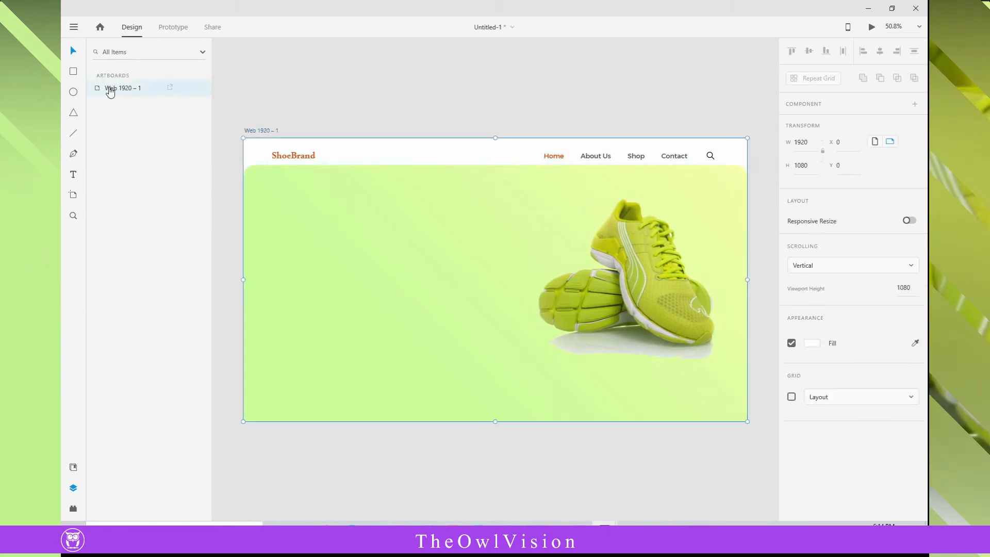
click(791, 397)
drag(292, 159, 300, 158)
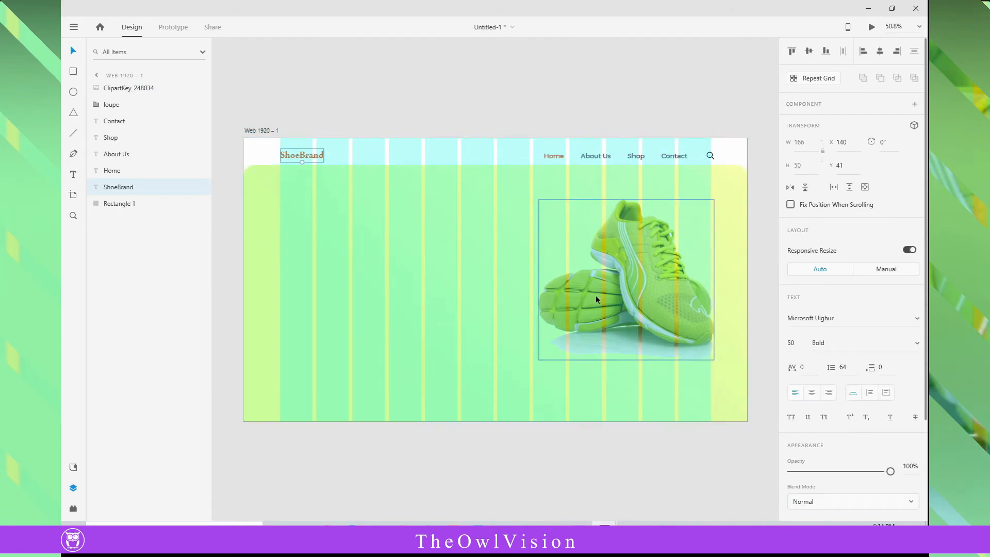
drag(597, 295, 593, 296)
drag(710, 158, 707, 158)
click(735, 116)
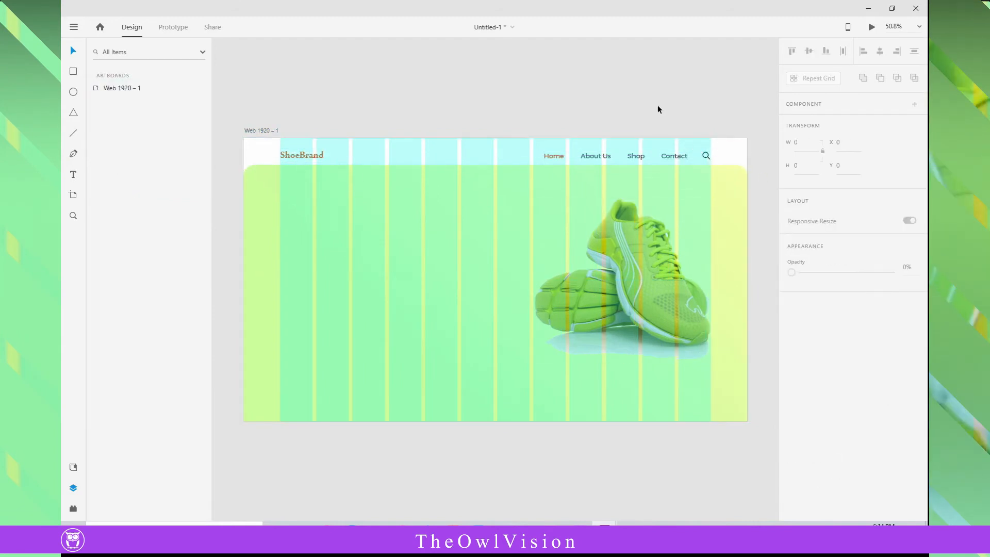
- Hide the artboard's layout grid and add the two-line heading "Get Ready For New Fashion" below the ShoeBrand logo, starting at X 140
click(117, 87)
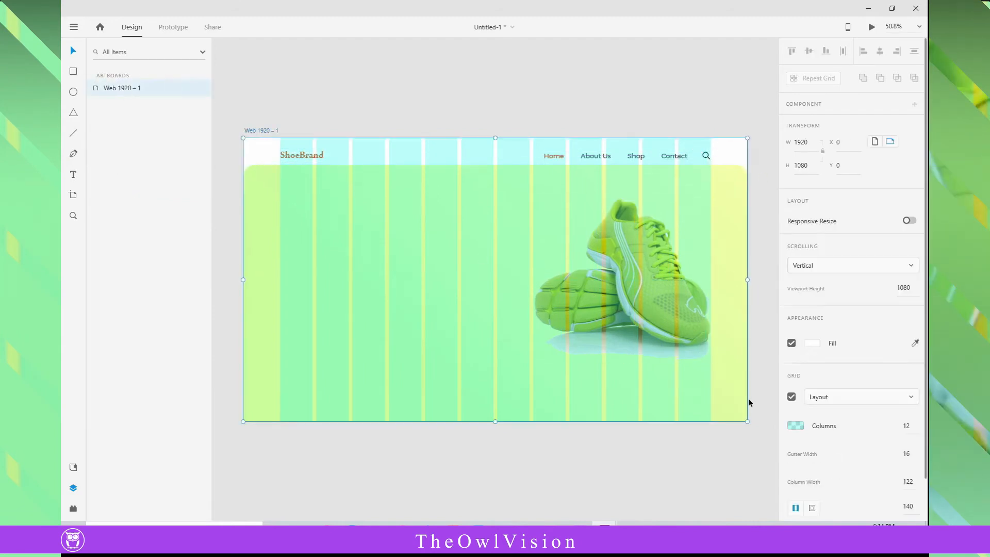
click(790, 397)
click(98, 134)
click(280, 206)
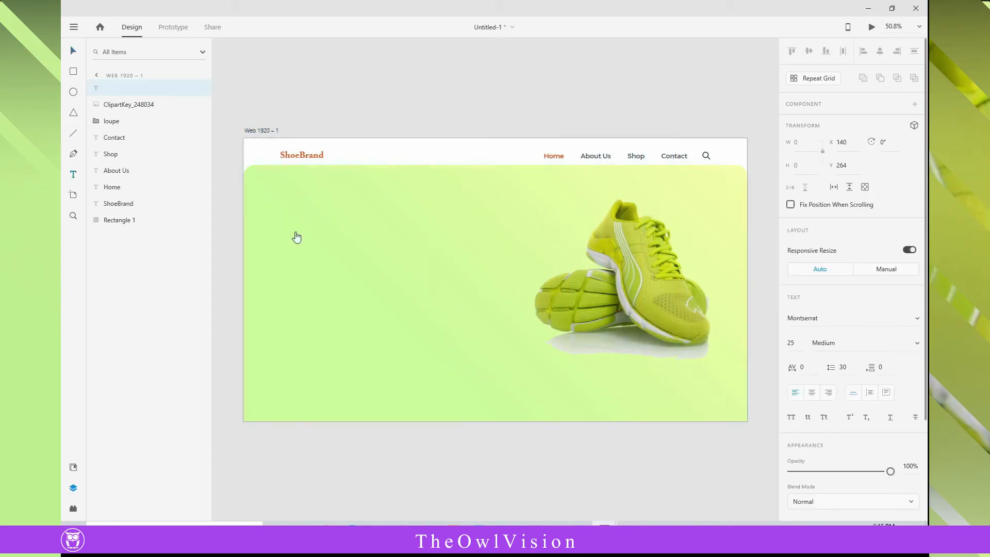
click(73, 51)
click(73, 174)
click(281, 198)
text(Get Ready For new Fashion)
- Enlarge the heading to font size 44 and colour it with the orange #E35212 sampled from the ShoeBrand logo
click(74, 51)
click(792, 343)
key(Up)
key(Up)
key(Up)
key(Up)
key(Up)
key(Up)
key(Up)
key(Up)
key(Up)
key(Up)
key(Up)
key(Up)
key(Up)
key(Up)
key(Up)
key(Up)
key(Up)
key(Up)
key(Up)
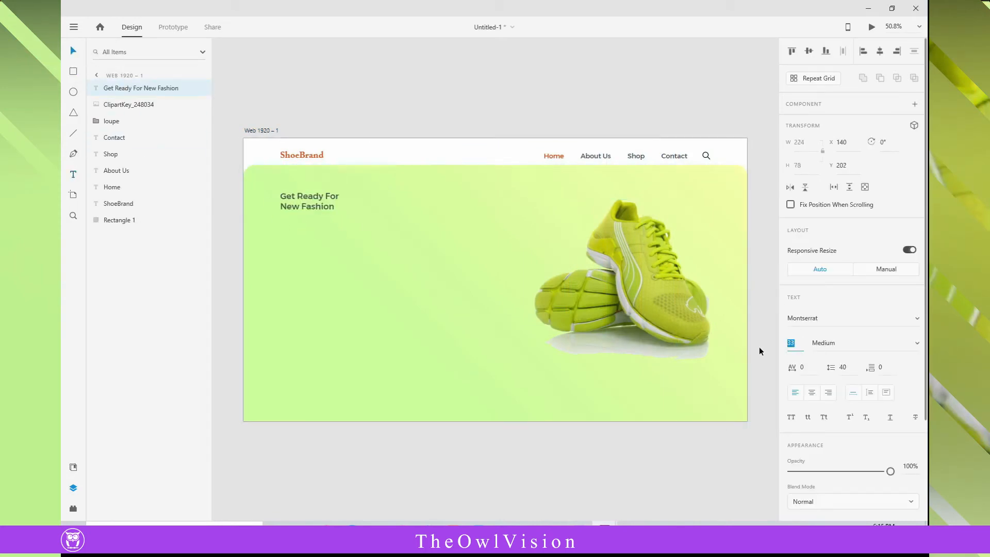
key(Return)
scroll(820, 402, down, 3)
click(813, 407)
click(776, 441)
click(305, 156)
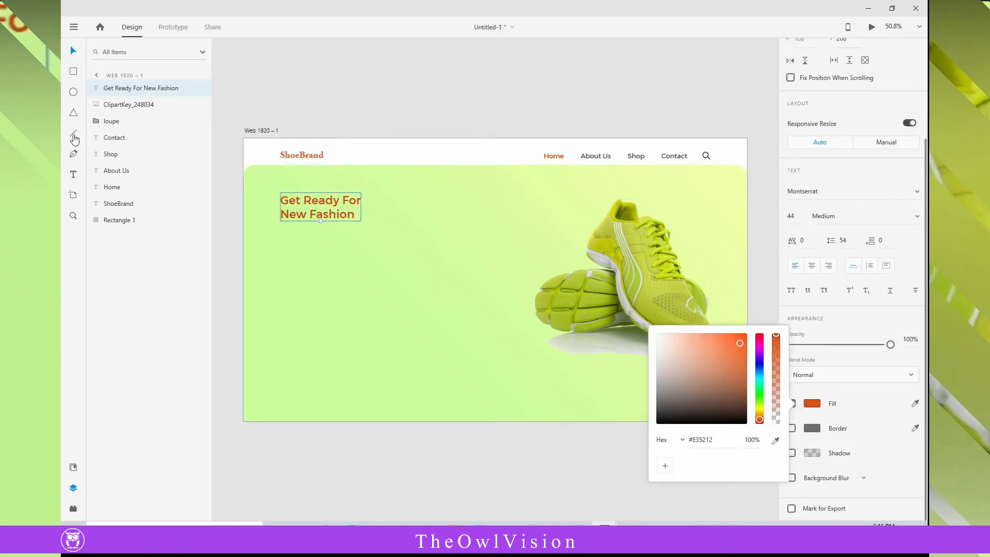
- Set the heading's first line "Get Ready For" to size 39 in a lighter weight and make "New Fashion" bolder
click(73, 175)
click(310, 201)
click(74, 50)
double_click(310, 202)
drag(362, 201, 281, 202)
click(791, 343)
key(Down)
key(Down)
key(Down)
key(Down)
key(Down)
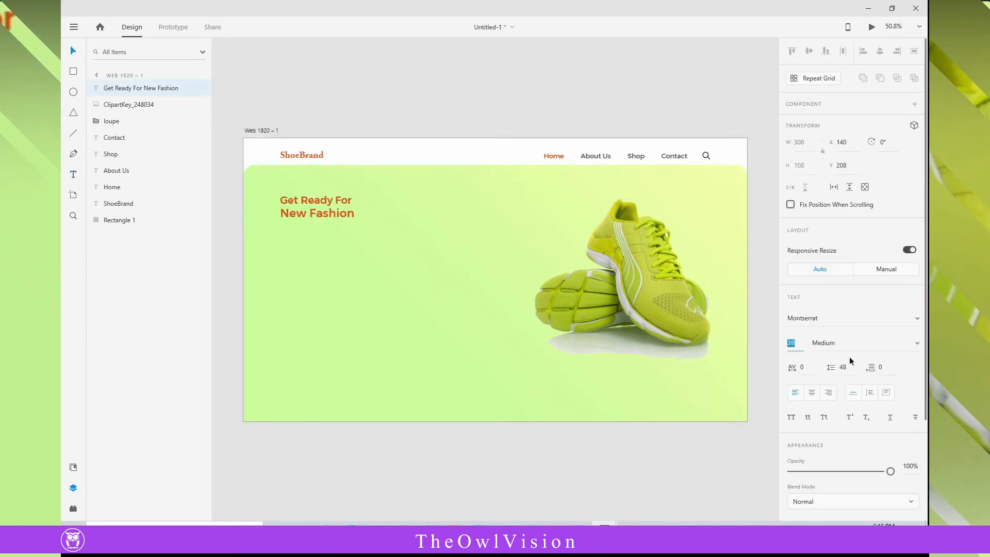
click(850, 344)
scroll(843, 292, up, 2)
click(841, 251)
click(73, 174)
click(280, 253)
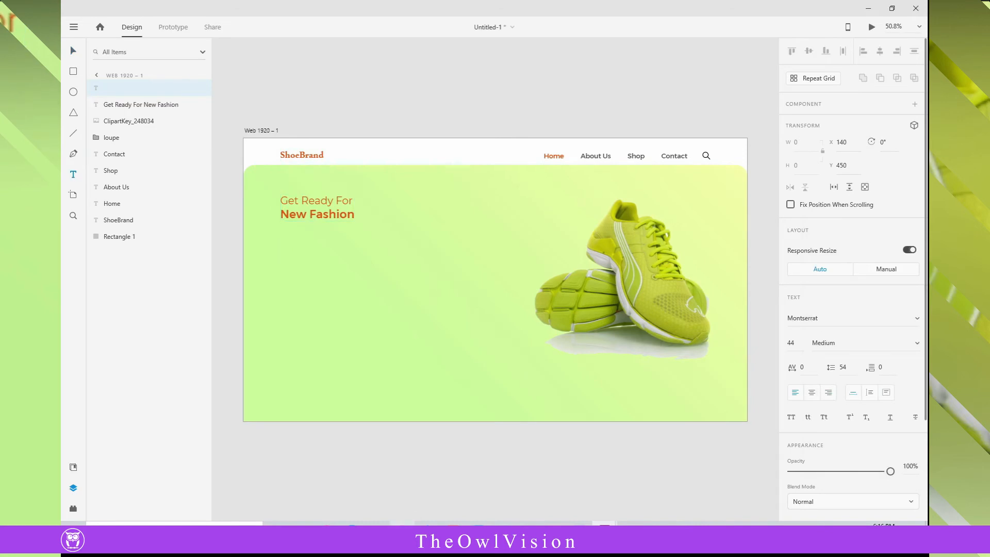
key(Escape)
- Create a text area about 639 × 284 at X 140, Y 403 under the heading and paste the Lorem ipsum paragraph into it
click(73, 174)
drag(280, 243, 448, 313)
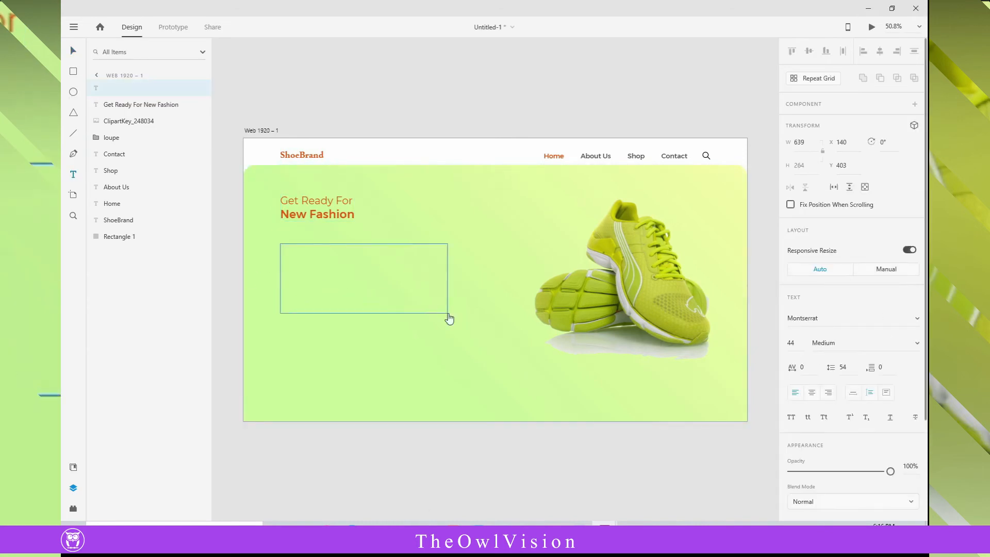
key(ctrl+v)
click(73, 50)
- Set the Lorem ipsum paragraph to Regular weight and font size 20
click(850, 343)
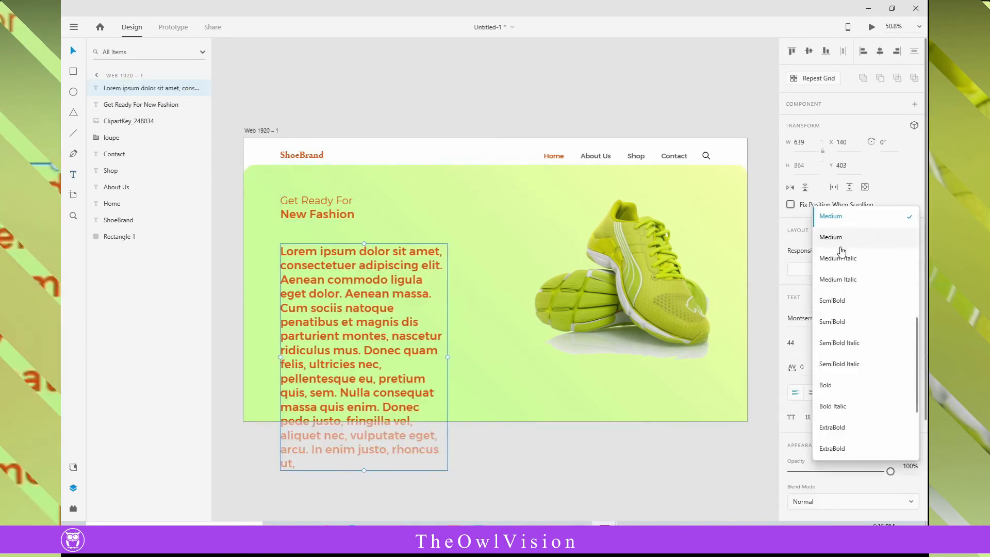
scroll(841, 289, up, 2)
click(838, 250)
click(803, 340)
key(Down)
key(Down)
key(Down)
key(Down)
key(Down)
key(Down)
key(Down)
key(Down)
key(Down)
key(Down)
key(Down)
key(Down)
key(Down)
key(Down)
key(Down)
key(Down)
key(Down)
key(Down)
key(Down)
key(Down)
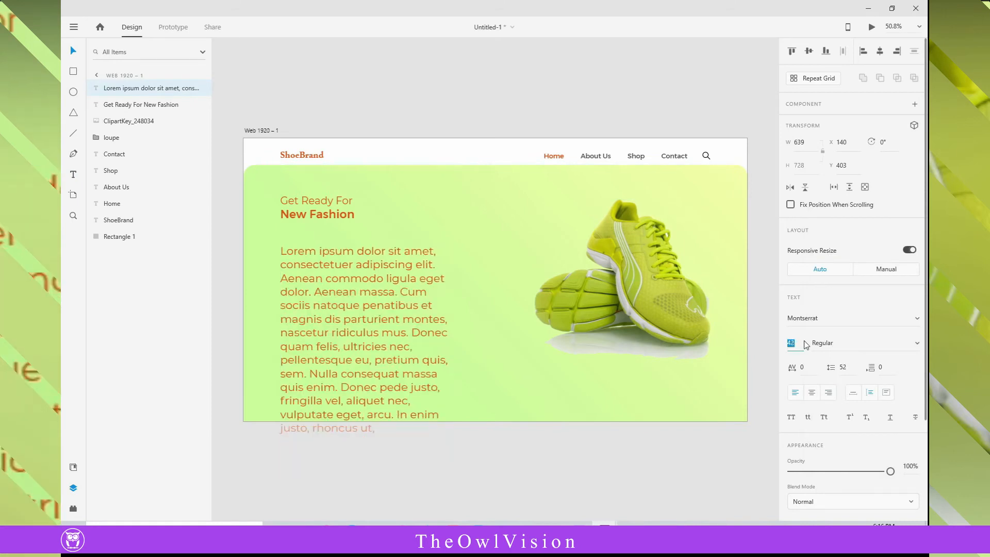
key(Down)
key(Down)
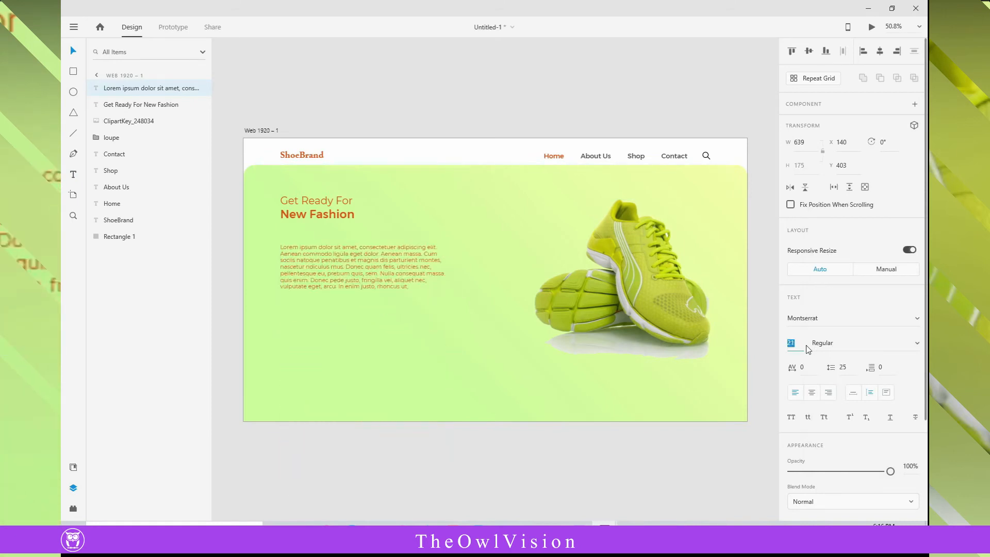
- Move the Lorem ipsum paragraph up closer to the heading, to about Y 372
click(415, 121)
click(331, 270)
drag(331, 272, 332, 265)
- Recolour the paragraph with the dark grey sampled from the About Us navigation text
scroll(824, 420, down, 3)
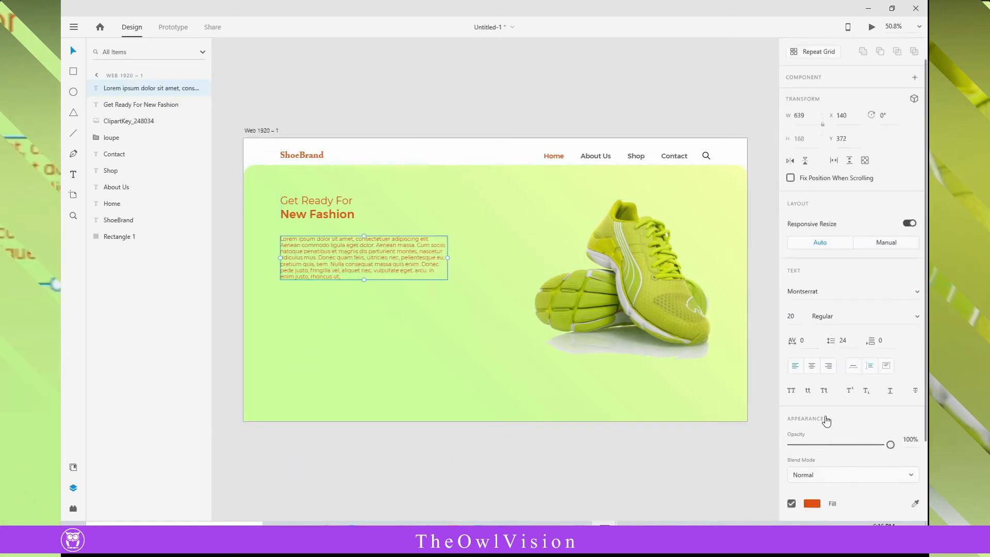
click(812, 458)
drag(671, 382, 652, 374)
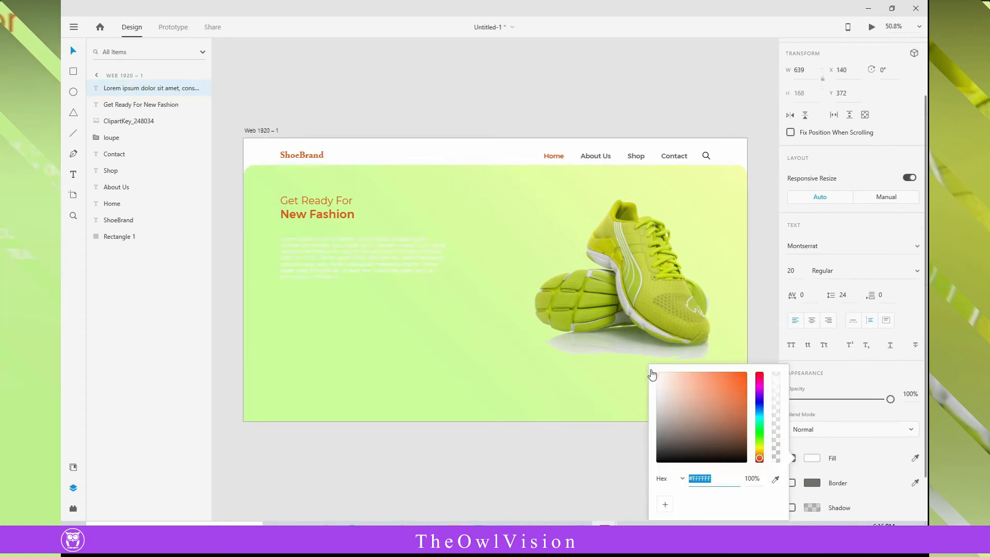
key(i)
click(586, 156)
click(336, 84)
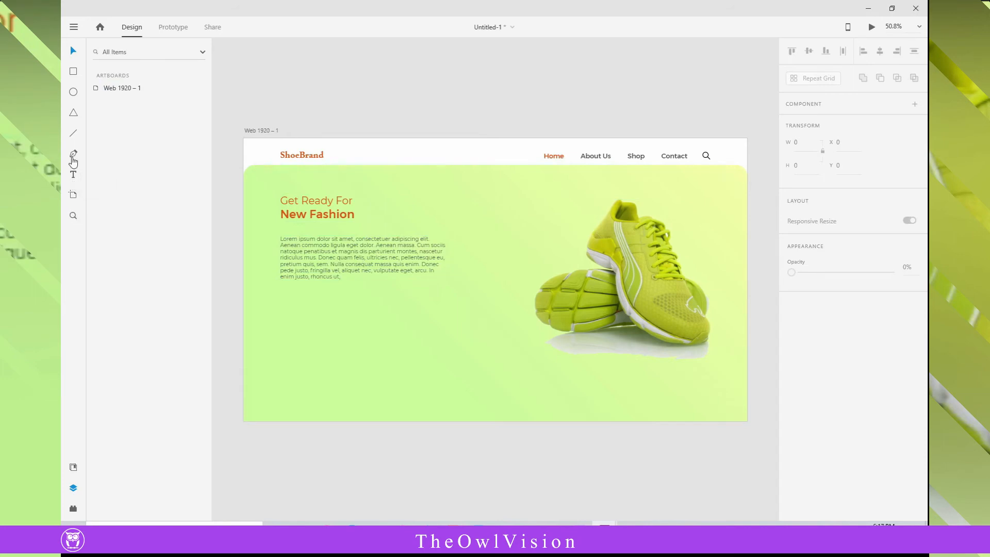
- Draw a button rectangle about 337 × 73 at X 157, Y 763, round its corners to 37 and remove its border
click(72, 75)
drag(286, 340, 373, 358)
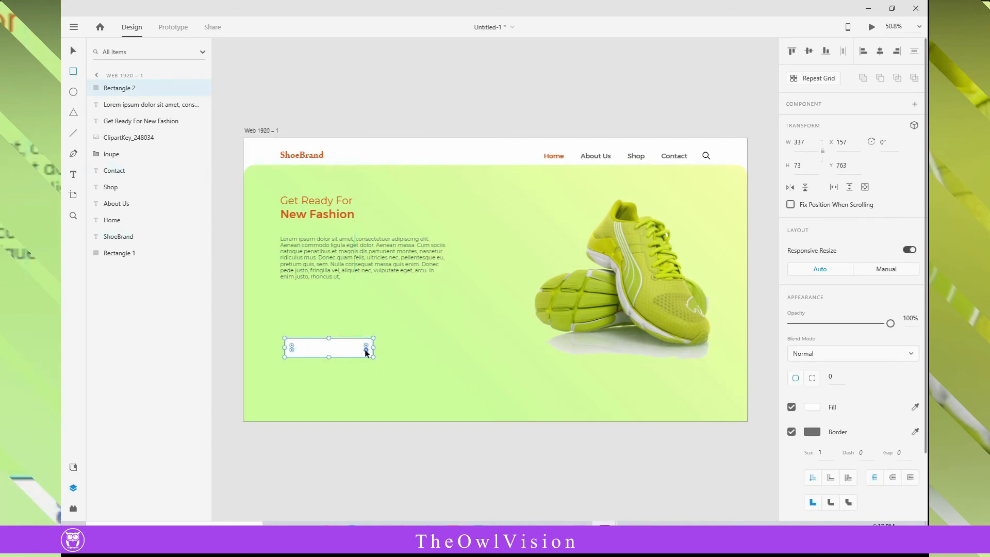
drag(366, 350, 363, 350)
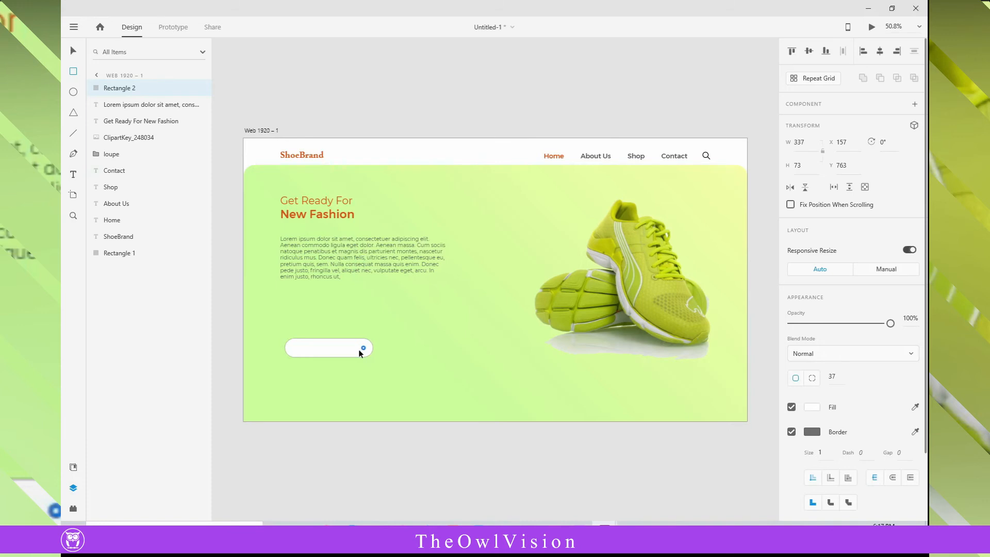
click(812, 432)
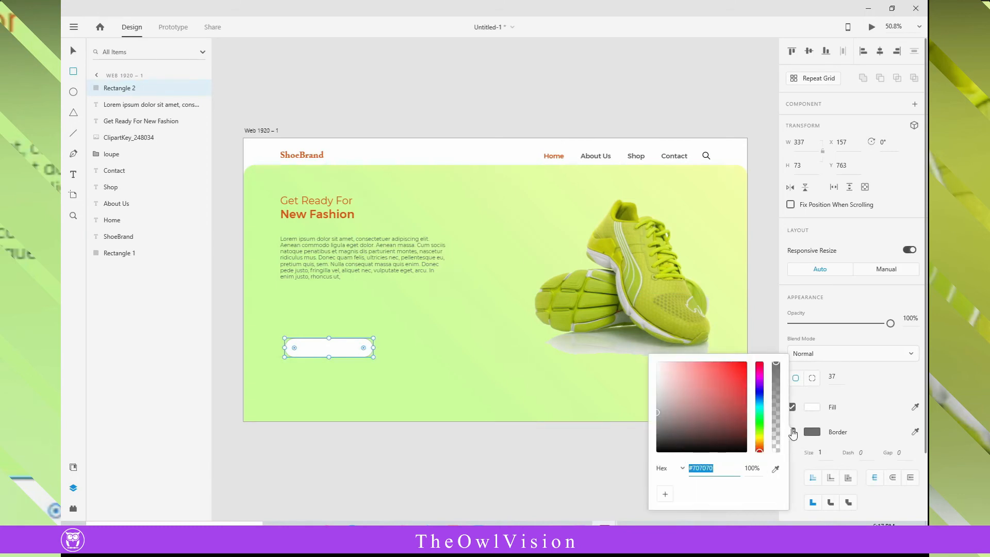
click(607, 467)
click(792, 431)
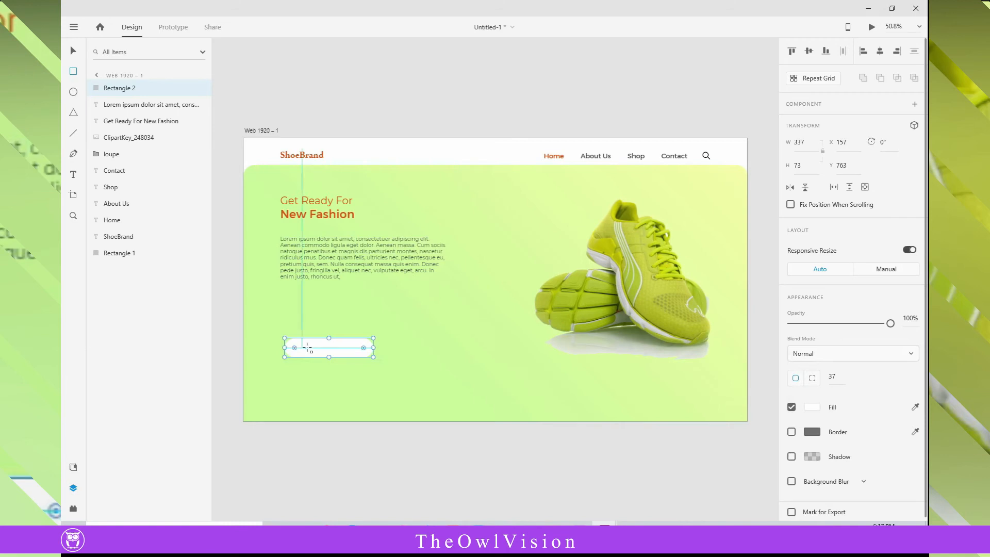
click(73, 50)
click(289, 88)
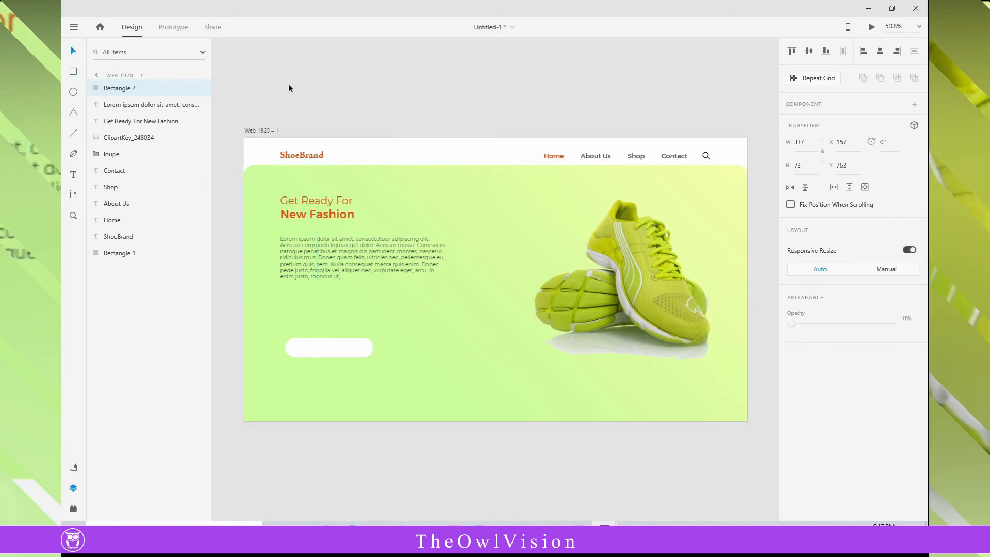
- Add a "Buy Now" text and place it on the white rounded button at about X 226, Y 795
click(330, 348)
click(74, 174)
click(323, 463)
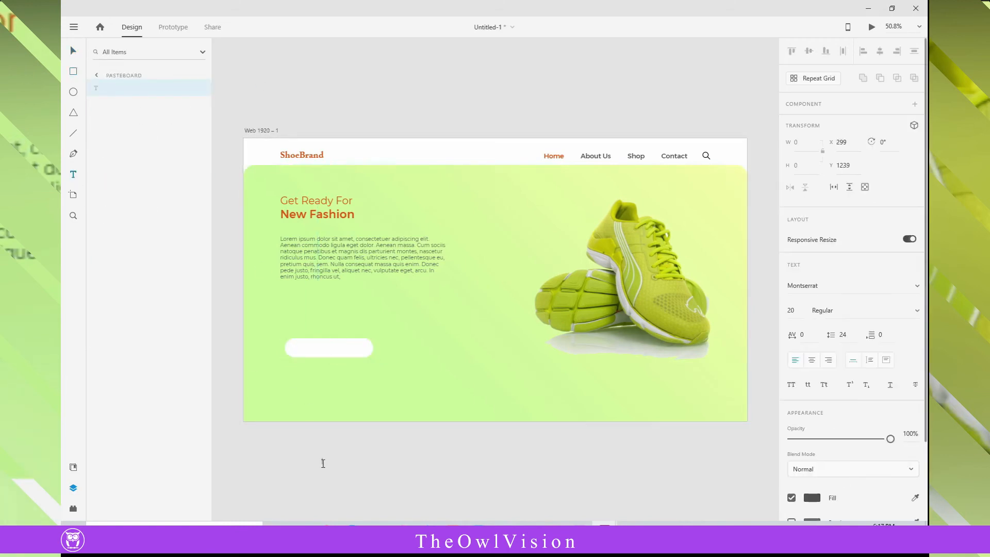
text(BVuy)
key(BackSpace)
key(Escape)
drag(334, 461, 314, 349)
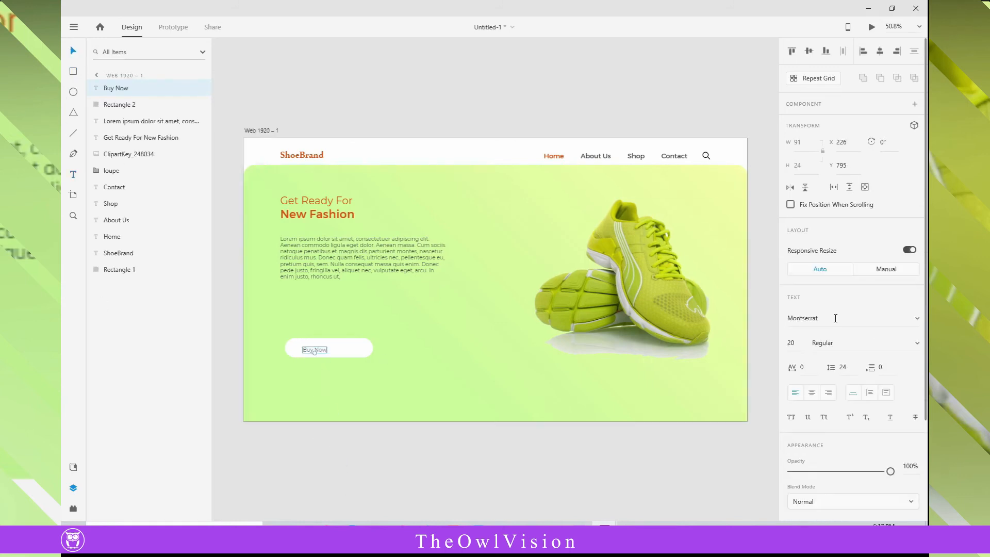
- Set the Buy Now text to SemiBold at font size 25
click(919, 344)
click(902, 360)
click(619, 469)
- Draw a guide rectangle about 151 × 55 at X 157, Y 903, below the Buy Now button
scroll(290, 347, up, 5)
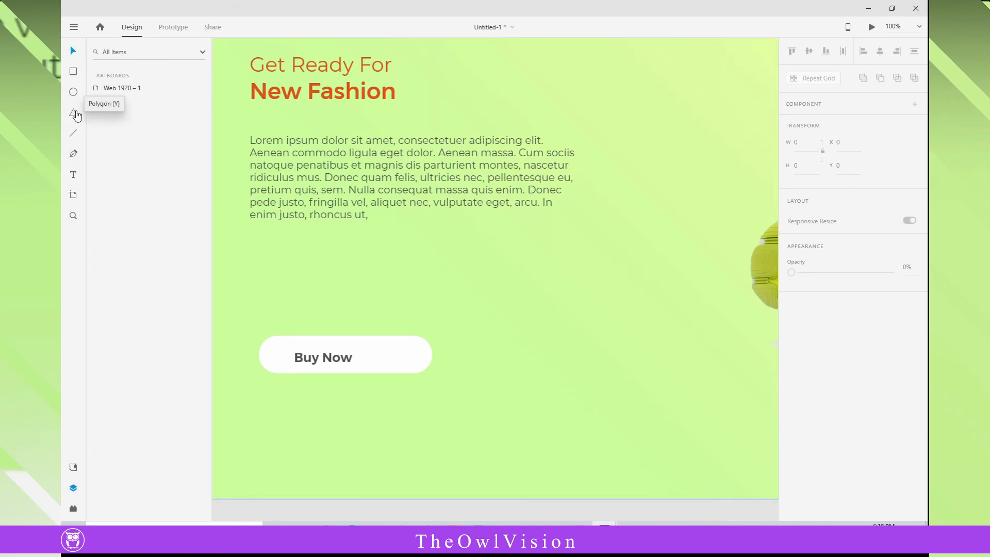
drag(259, 408, 336, 437)
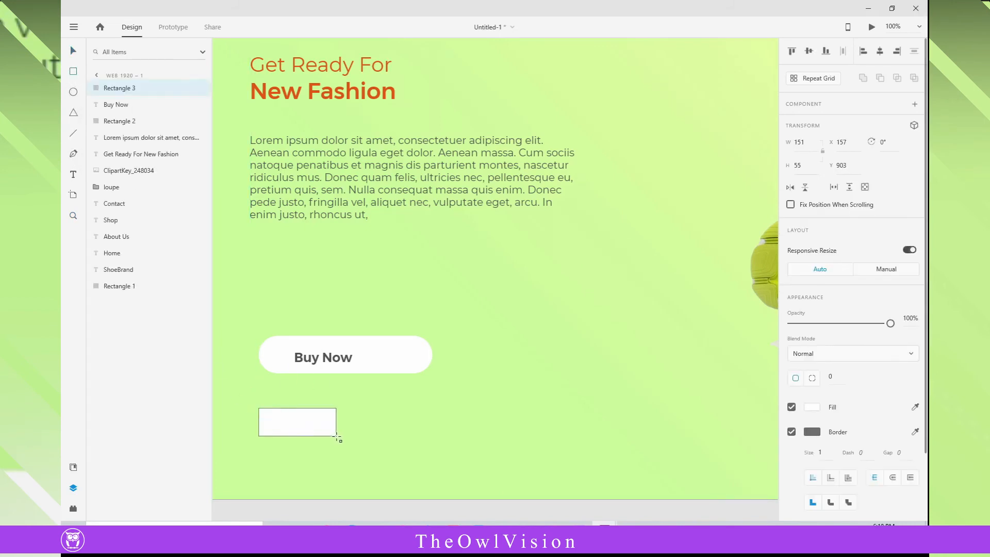
click(72, 156)
key(Escape)
click(258, 502)
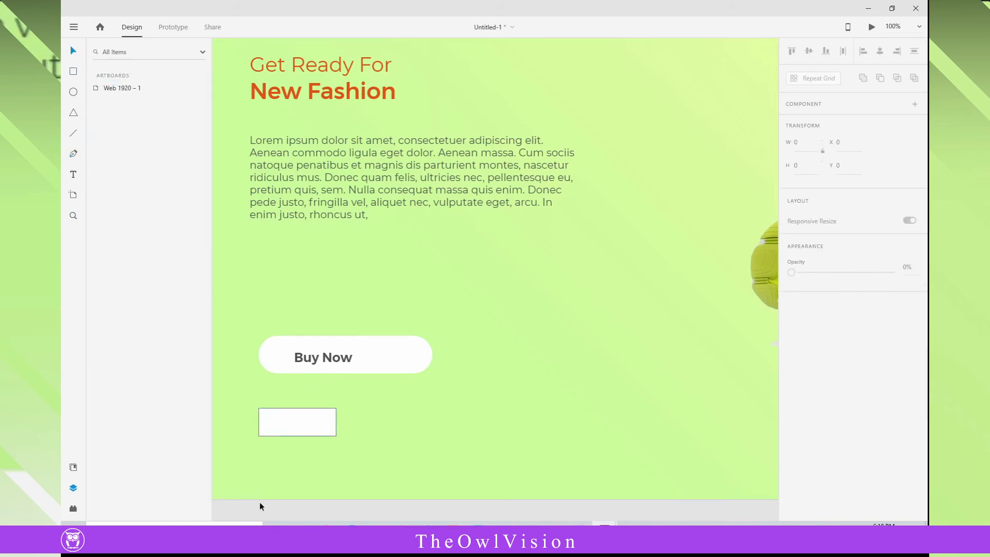
- Draw a right-pointing chevron about 36 × 53 with the Pen tool from the guide rectangle's right corners, and delete the rectangle
click(73, 153)
click(336, 408)
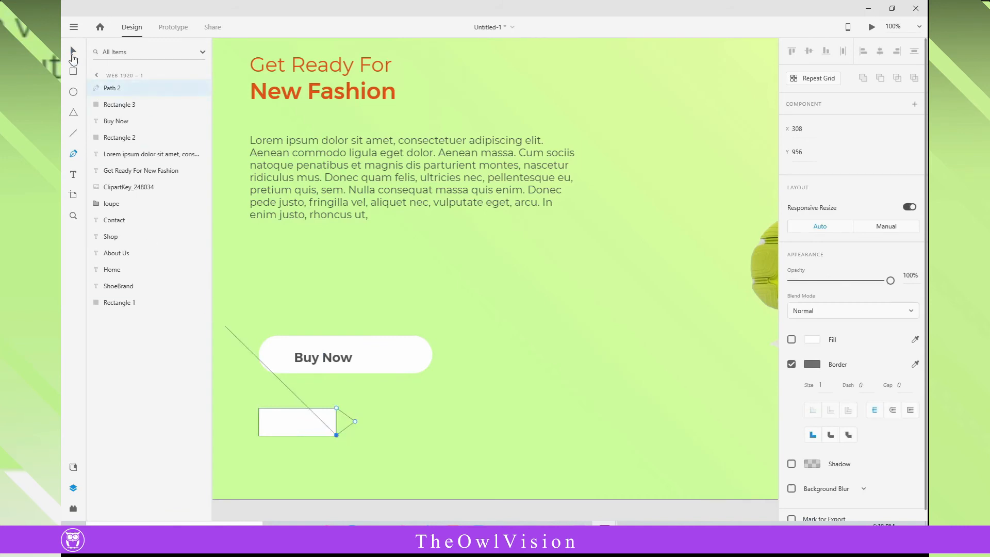
key(Escape)
click(279, 424)
key(Delete)
- Set the chevron's border size to 5
click(349, 428)
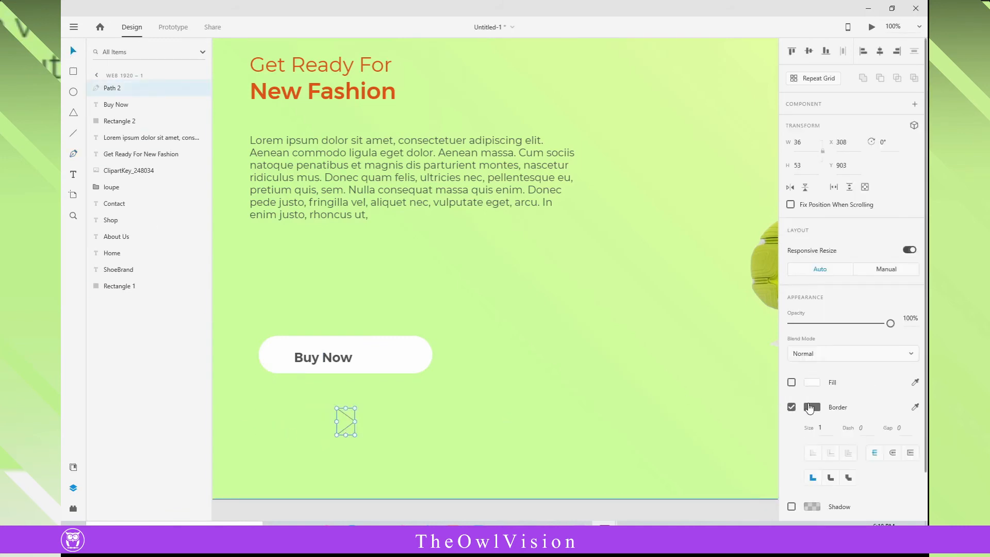
click(820, 428)
text(5)
click(814, 408)
key(ctrl+v)
drag(740, 445, 555, 442)
key(BackSpace)
drag(738, 445, 682, 453)
key(BackSpace)
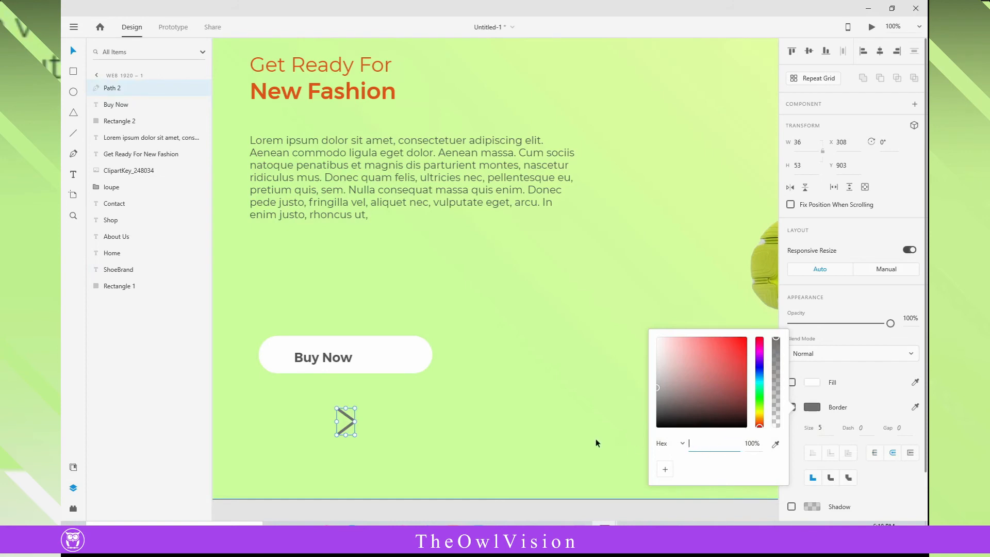
click(553, 444)
- Recolour the chevron's border with the orange sampled from the New Fashion heading
click(350, 425)
click(813, 410)
click(776, 444)
click(293, 95)
click(774, 444)
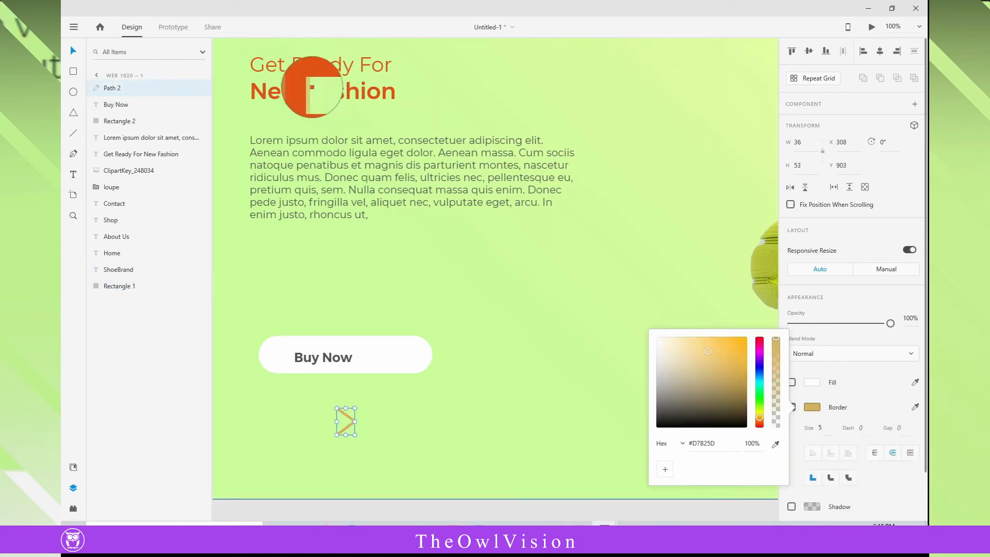
click(312, 91)
- Recolour the Buy Now text with the orange sampled from the New Fashion heading
click(75, 52)
click(323, 357)
scroll(819, 452, down, 3)
click(813, 401)
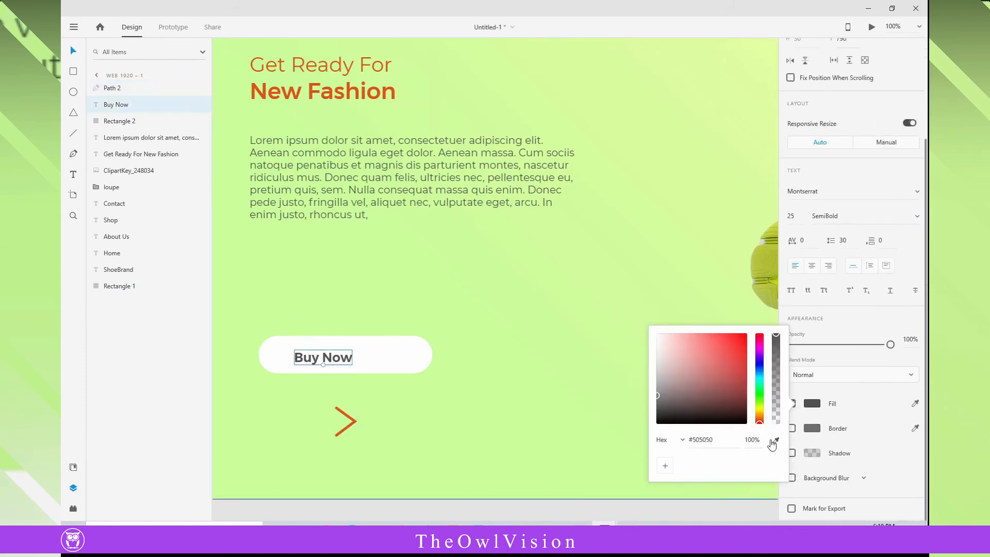
click(773, 445)
click(293, 91)
- Shrink the chevron, place it on the button beside the Buy Now text and align the two on their vertical middles
drag(351, 428, 391, 364)
shift+click(341, 363)
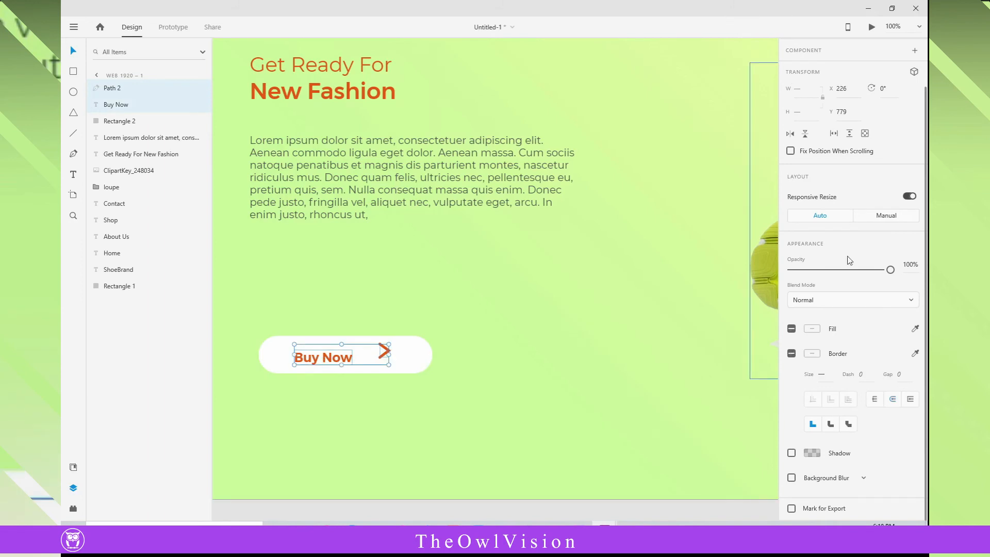
click(809, 52)
click(351, 389)
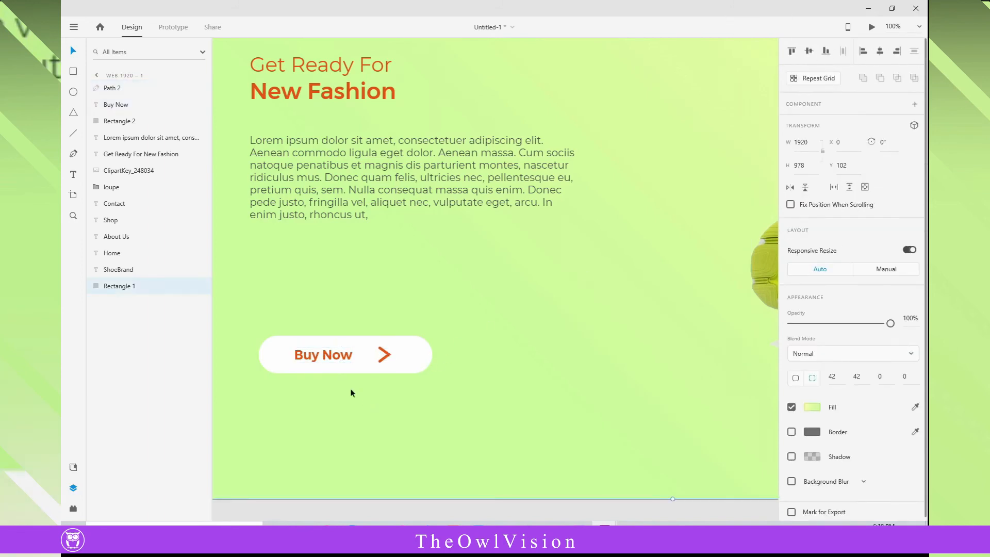
- Try to align the Buy Now text, chevron and button rectangle on their horizontal centres
click(343, 358)
shift+click(385, 357)
right_click(384, 361)
click(414, 65)
shift+click(429, 347)
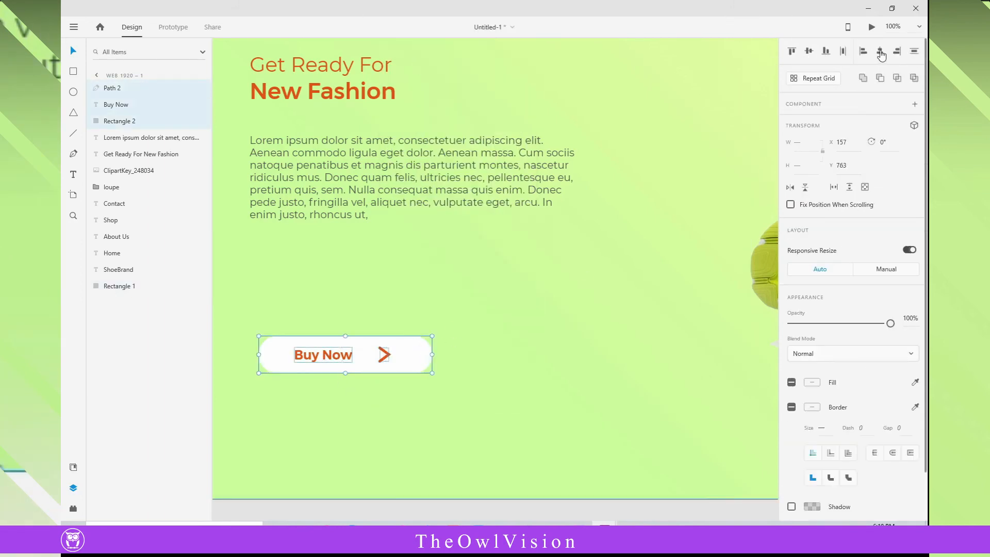
click(880, 52)
key(ctrl+z)
- Group the Buy Now text with the chevron and centre the group horizontally on the button rectangle
click(625, 384)
click(385, 356)
right_click(334, 363)
click(392, 194)
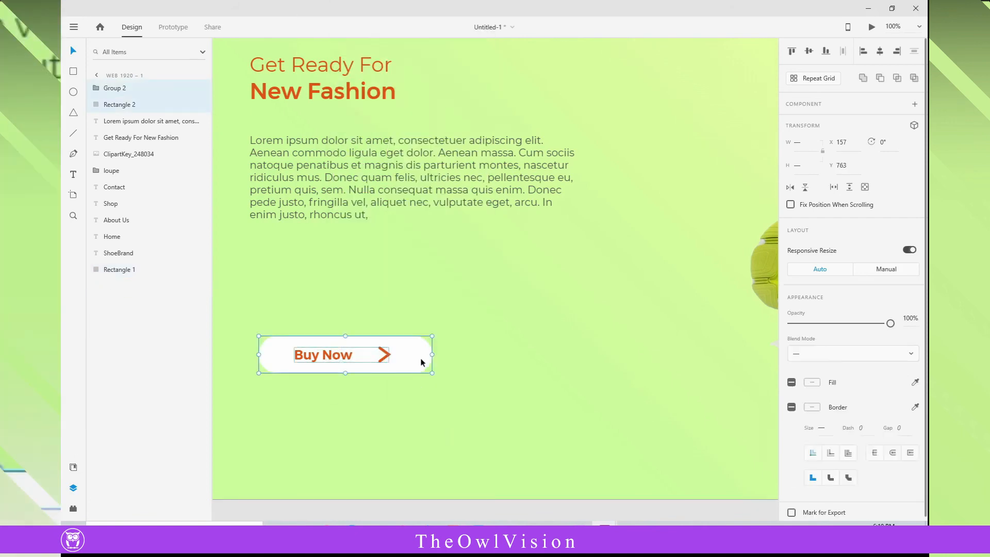
click(598, 371)
- Add a shadow with a blur of 20 to the button rectangle
click(423, 361)
click(792, 456)
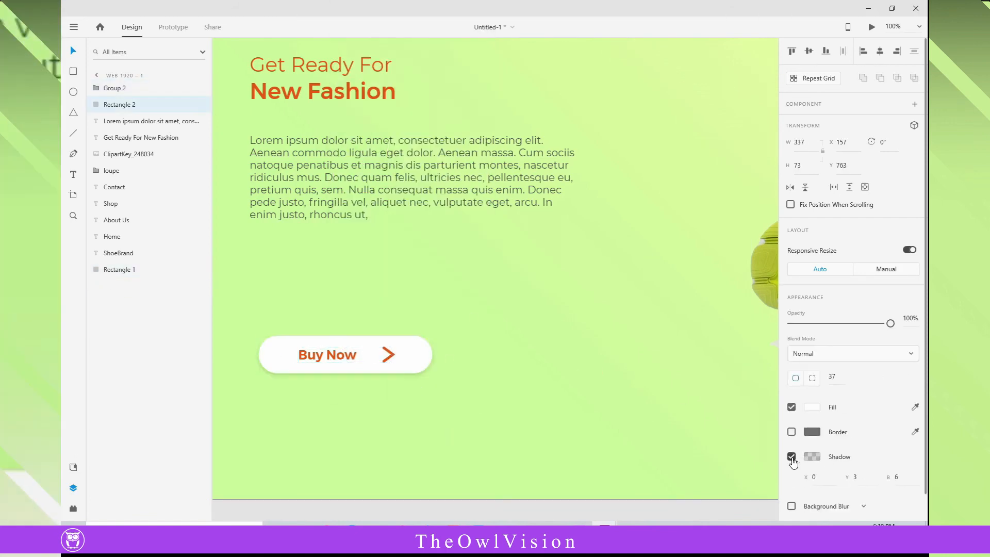
click(898, 477)
text(20)
key(Return)
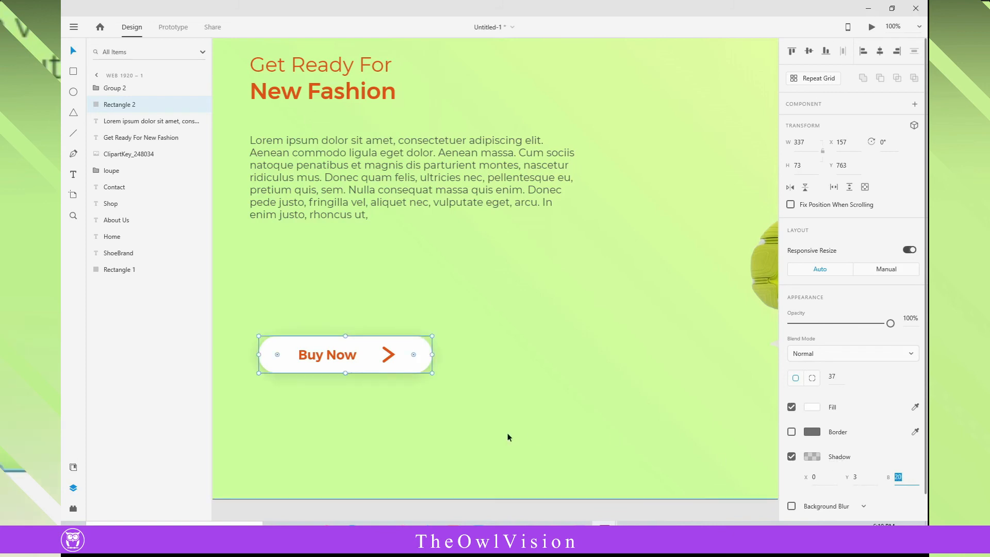
- Draw a rectangle about 324 × 105 at X 1133, Y 911, below the shoe image
click(73, 216)
alt+click(608, 304)
drag(608, 305, 393, 288)
click(73, 51)
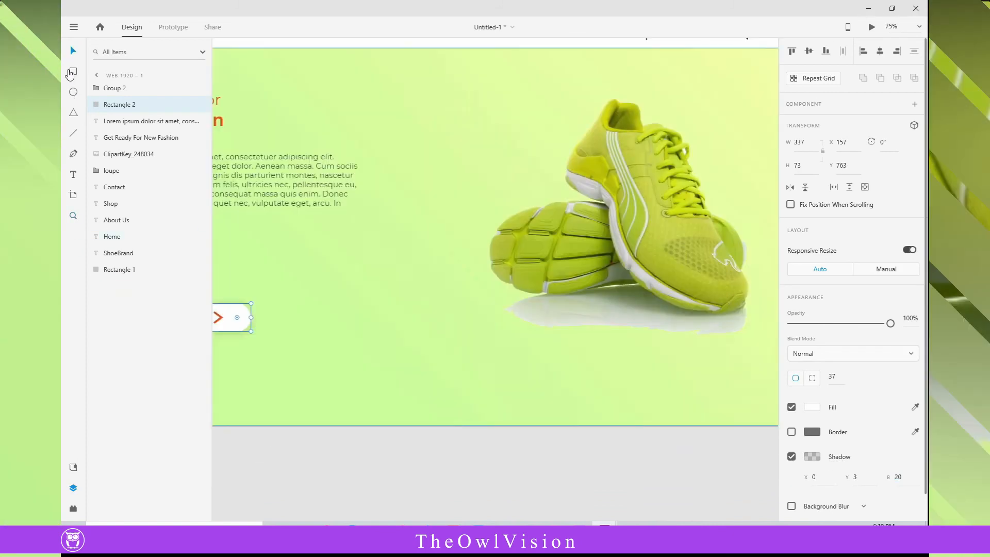
click(71, 73)
drag(499, 361, 625, 401)
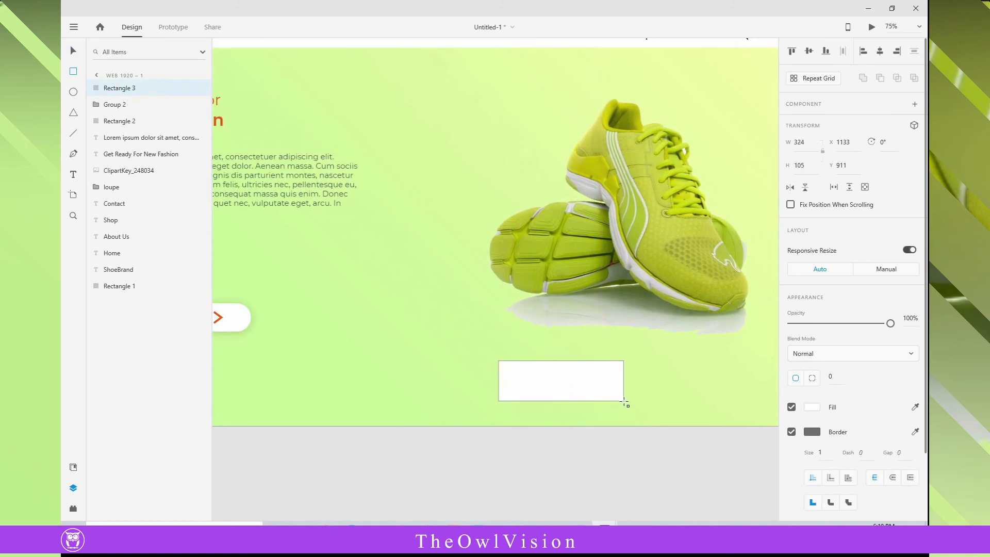